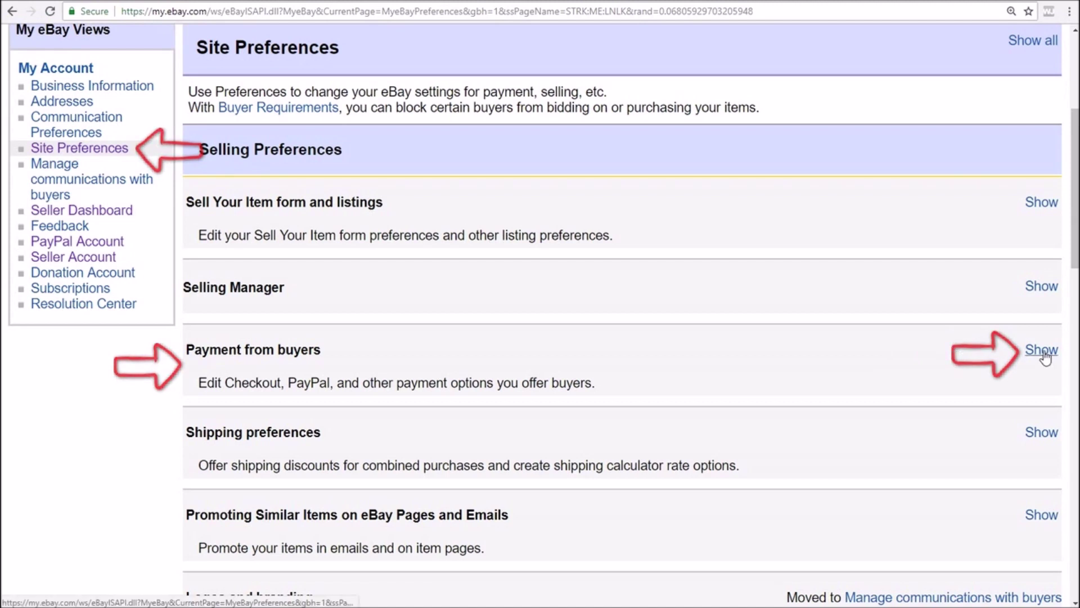
Set Florida's sales tax to 7%, also charged on shipping and handling, and save the table
{"action": "left_click", "coordinate": [1044, 353]}
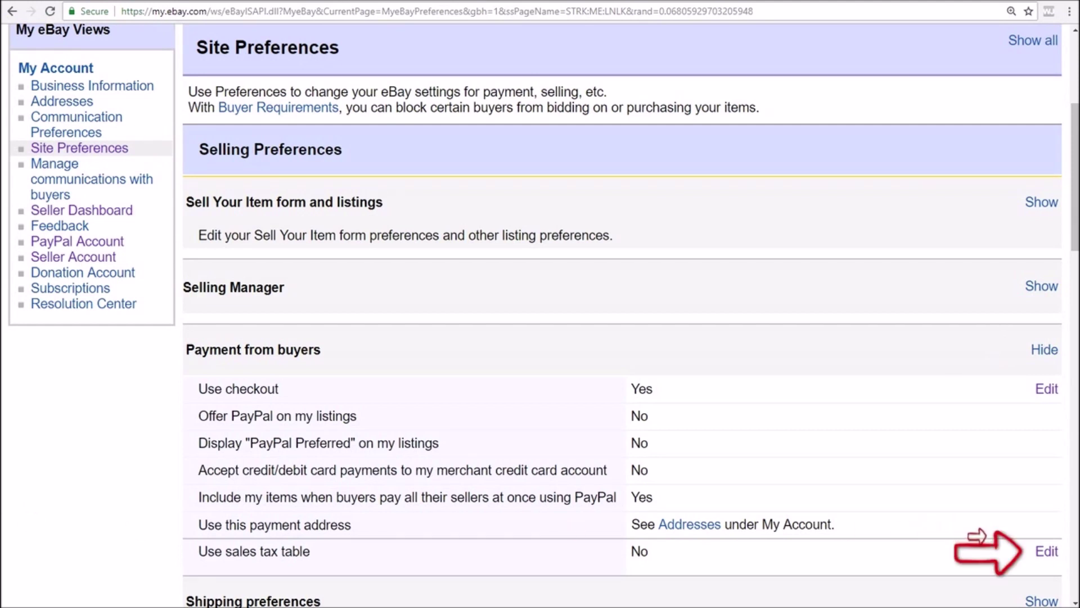
{"action": "left_click", "coordinate": [1048, 552]}
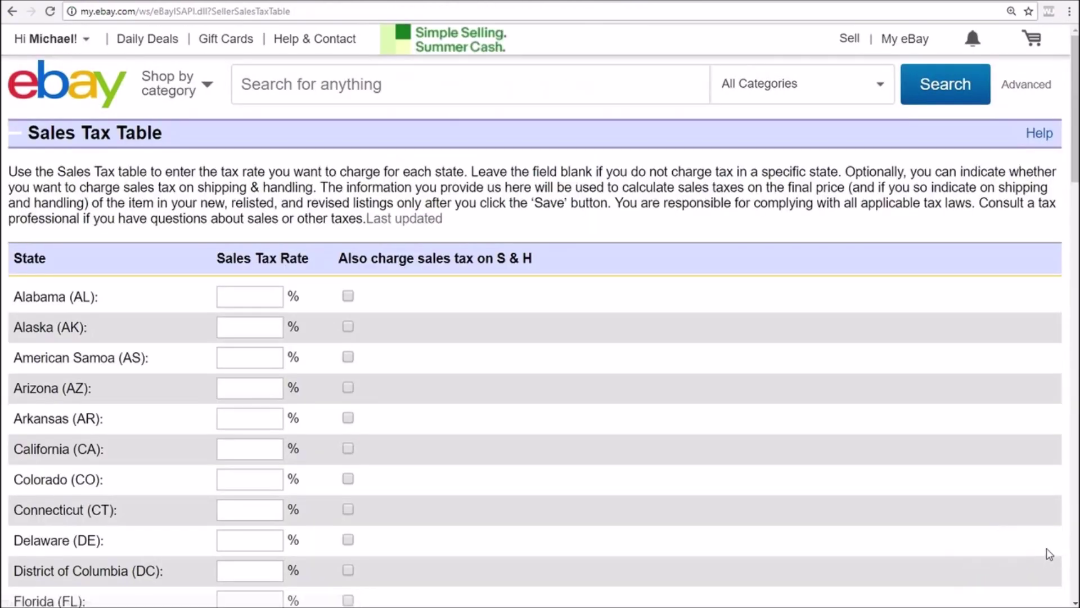
{"action": "scroll", "coordinate": [692, 382], "scroll_direction": "down", "scroll_amount": 1}
{"action": "scroll", "coordinate": [692, 382], "scroll_direction": "down", "scroll_amount": 4}
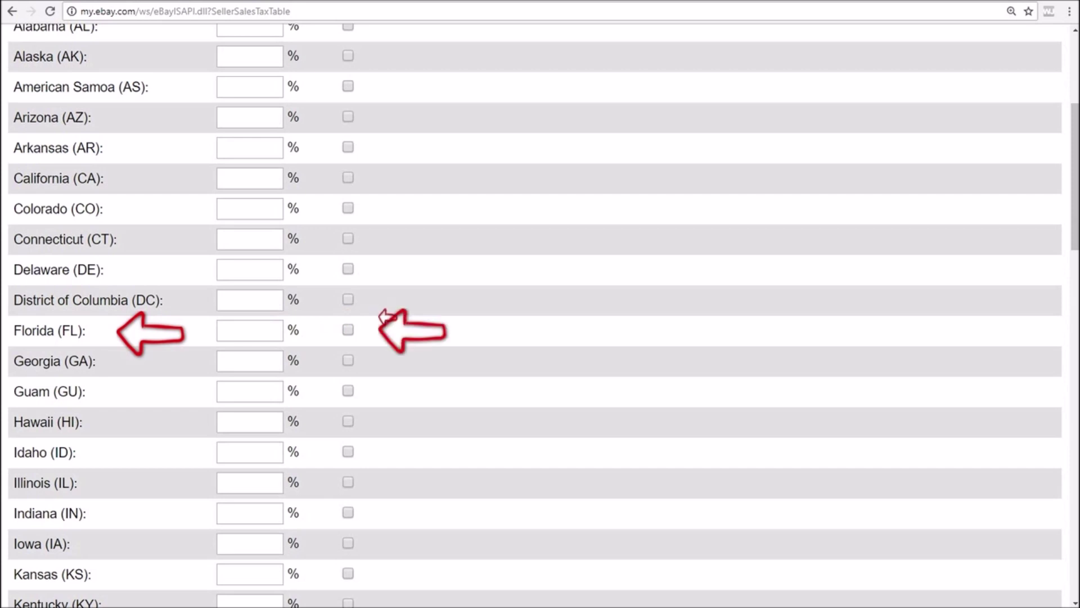
{"action": "left_click", "coordinate": [277, 330]}
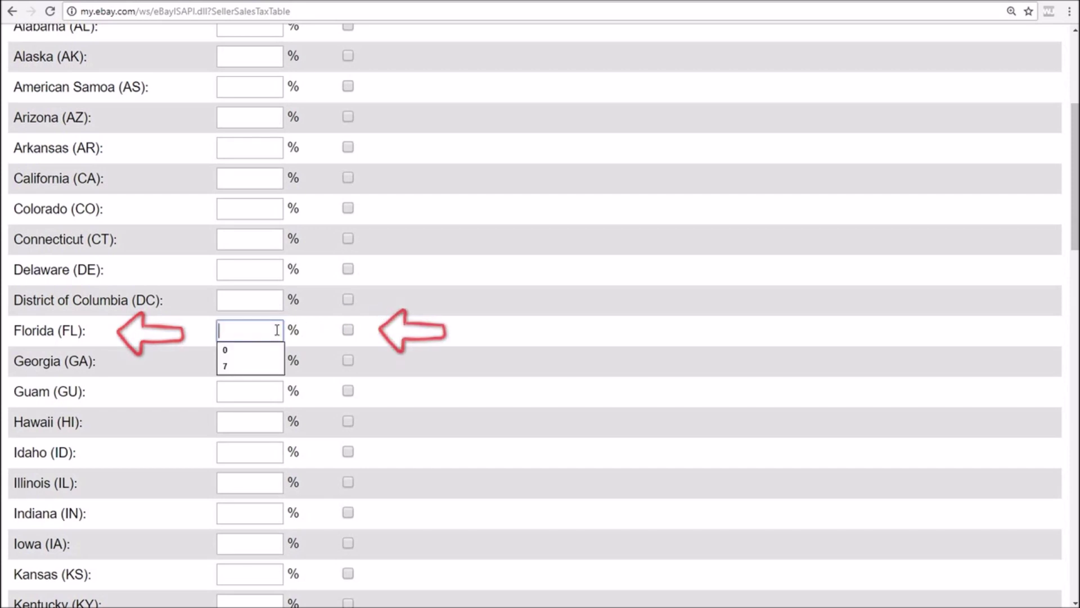
{"action": "left_click", "coordinate": [291, 357]}
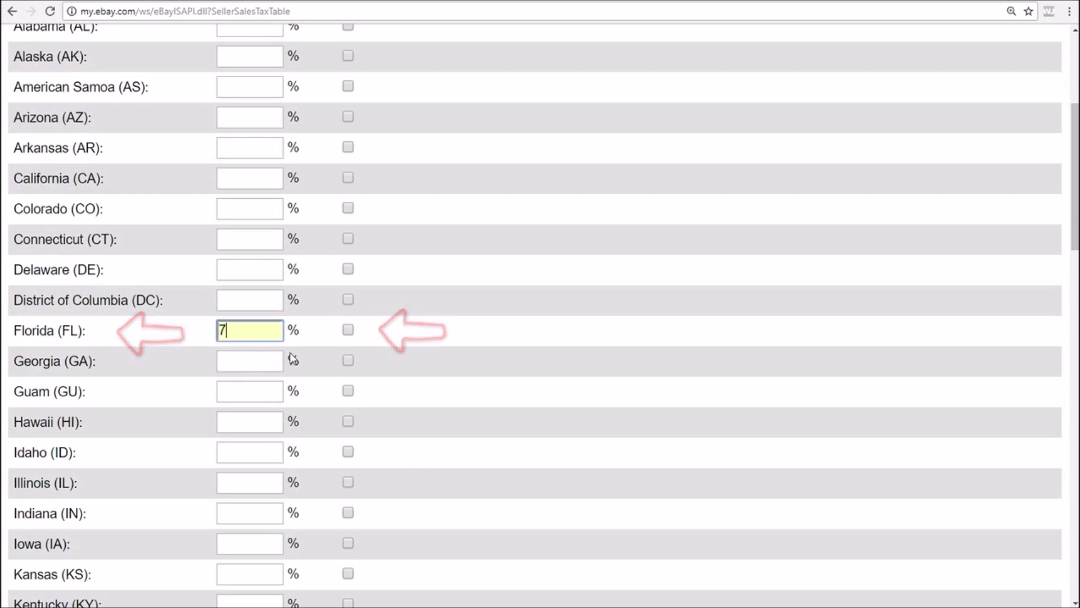
{"action": "left_click", "coordinate": [348, 331]}
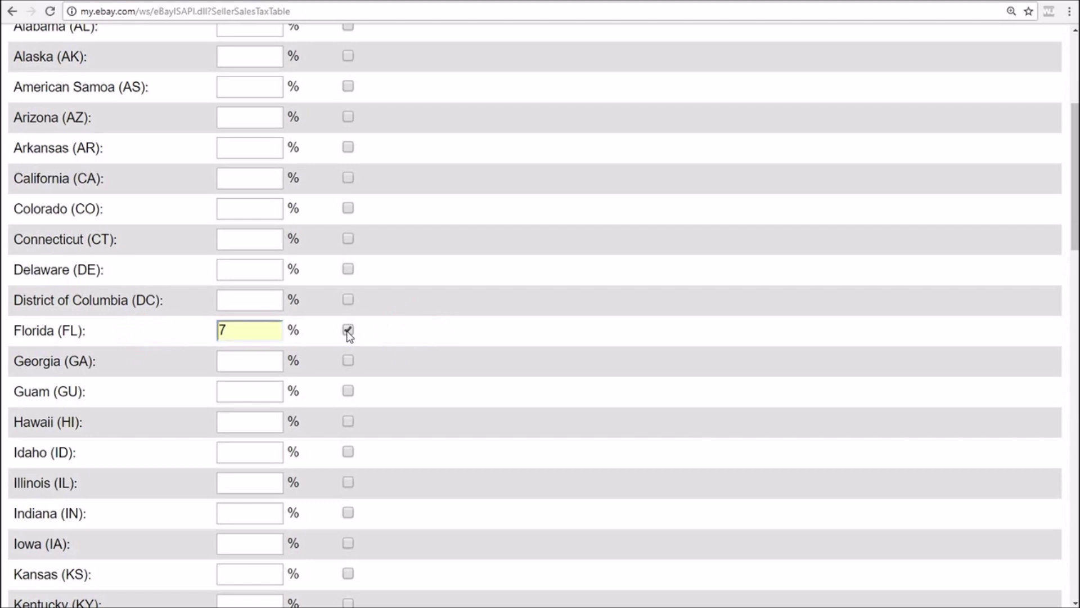
{"action": "scroll", "coordinate": [347, 332], "scroll_direction": "down", "scroll_amount": 15}
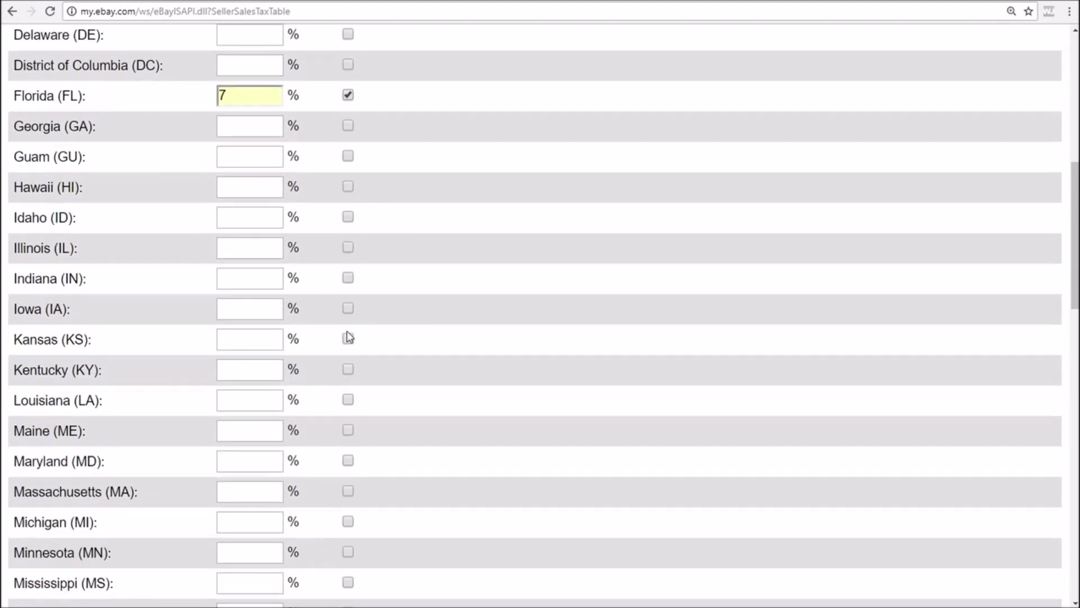
{"action": "scroll", "coordinate": [348, 337], "scroll_direction": "down", "scroll_amount": 10}
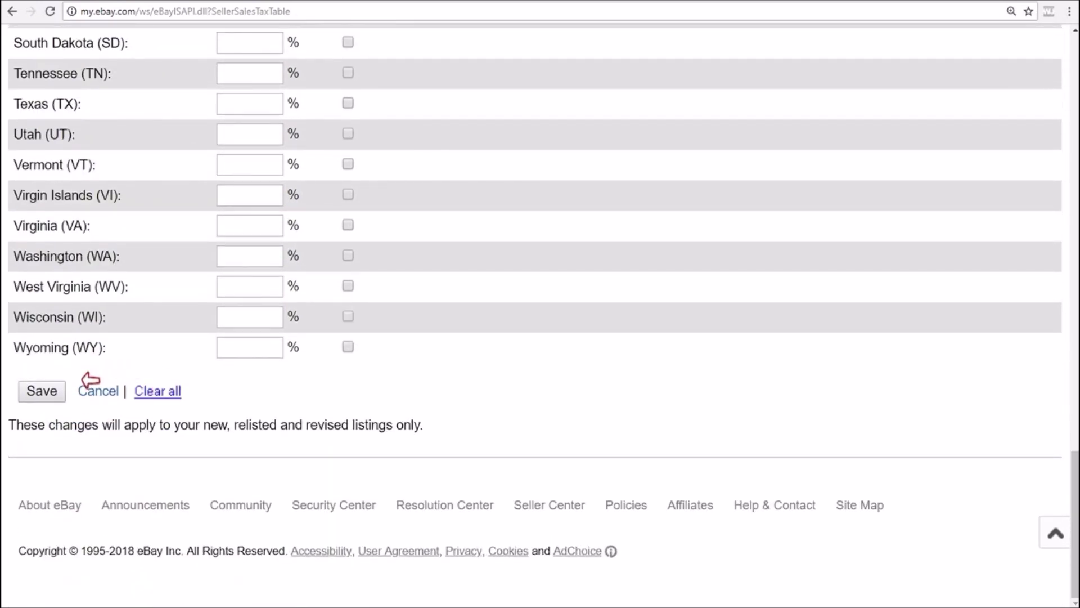
{"action": "left_click", "coordinate": [40, 392]}
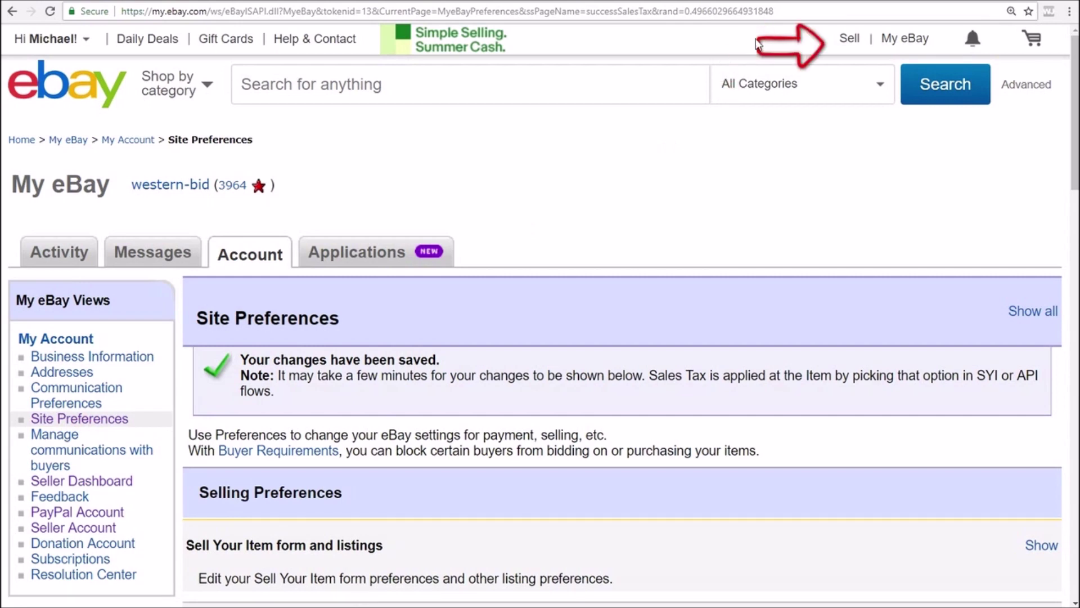
From Sell, use Seller Hub's Create listing menu to start a Single listing
{"action": "left_click", "coordinate": [851, 39]}
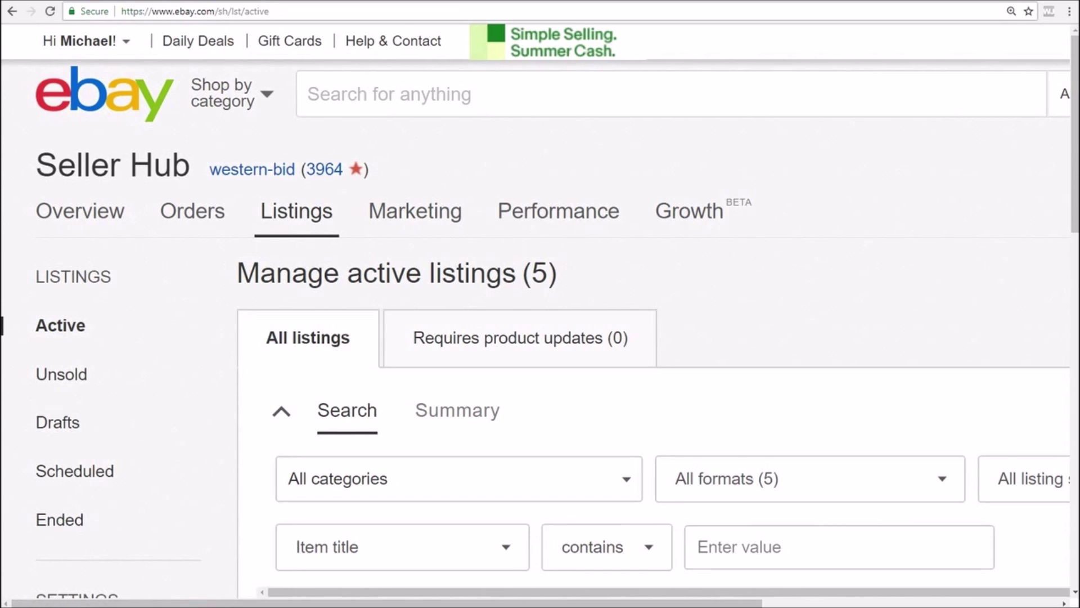
{"action": "left_click_drag", "start_coordinate": [253, 603], "coordinate": [597, 605]}
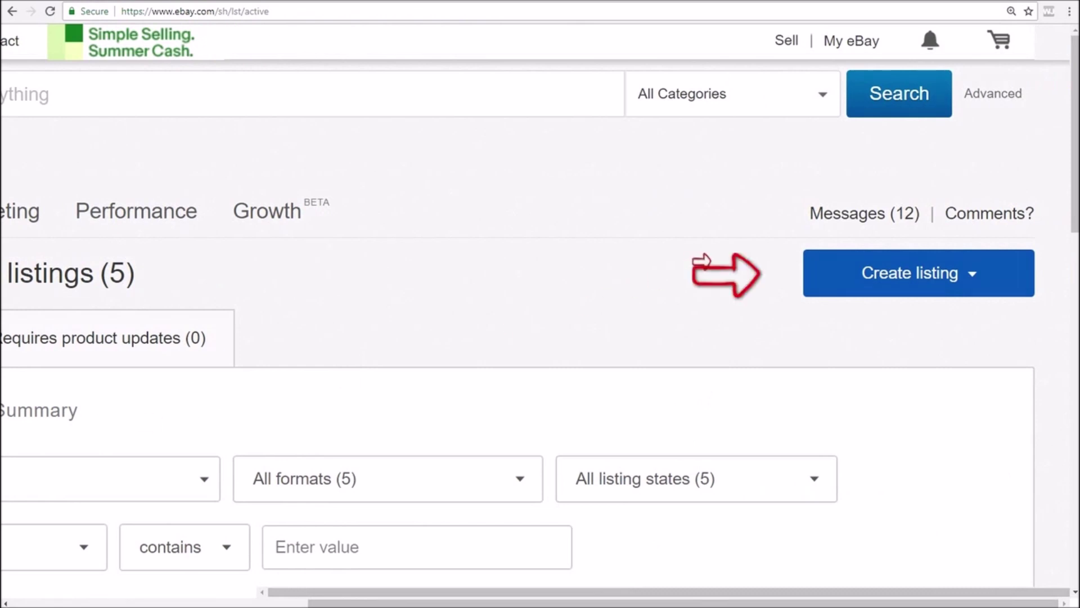
{"action": "left_click", "coordinate": [846, 268]}
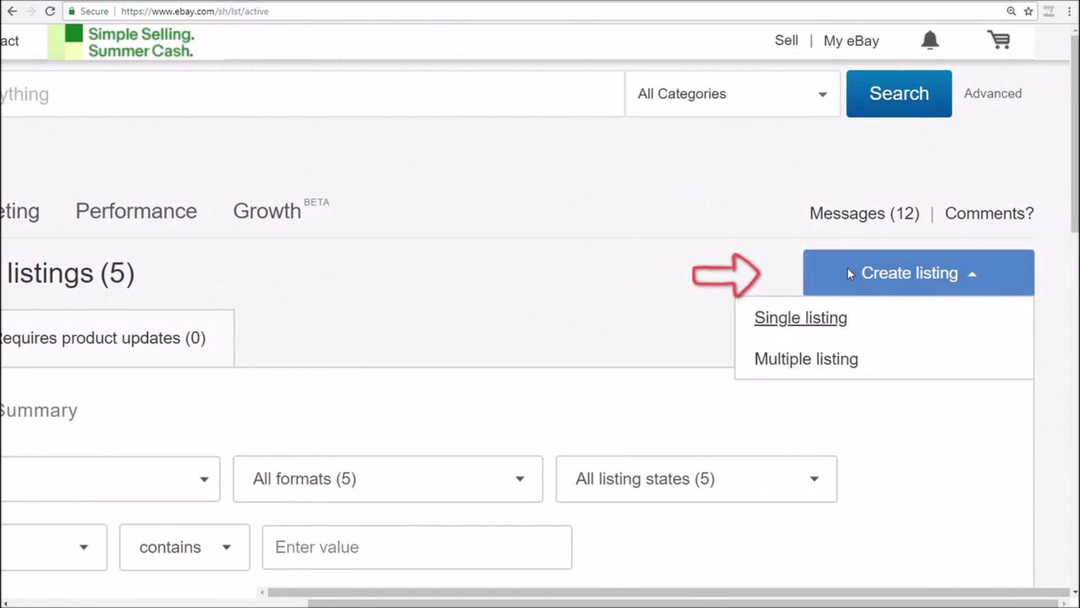
{"action": "left_click", "coordinate": [806, 319]}
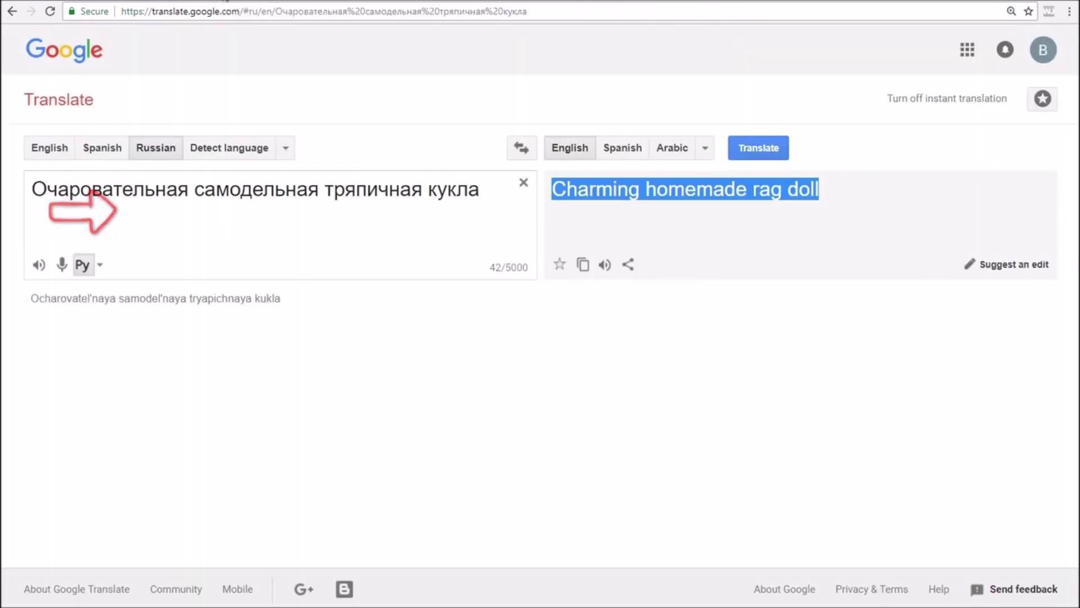
Copy the English translation 'Charming homemade rag doll' and go back to eBay's product field
{"action": "left_click_drag", "start_coordinate": [499, 195], "coordinate": [36, 197]}
{"action": "right_click", "coordinate": [198, 356]}
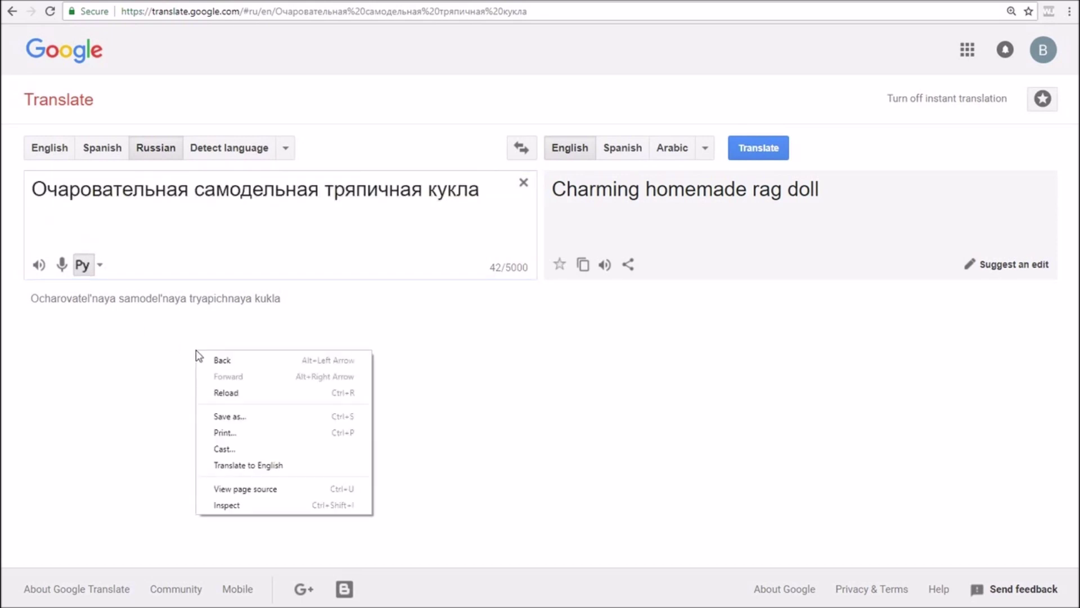
{"action": "left_click_drag", "start_coordinate": [841, 200], "coordinate": [557, 191]}
{"action": "right_click", "coordinate": [563, 193]}
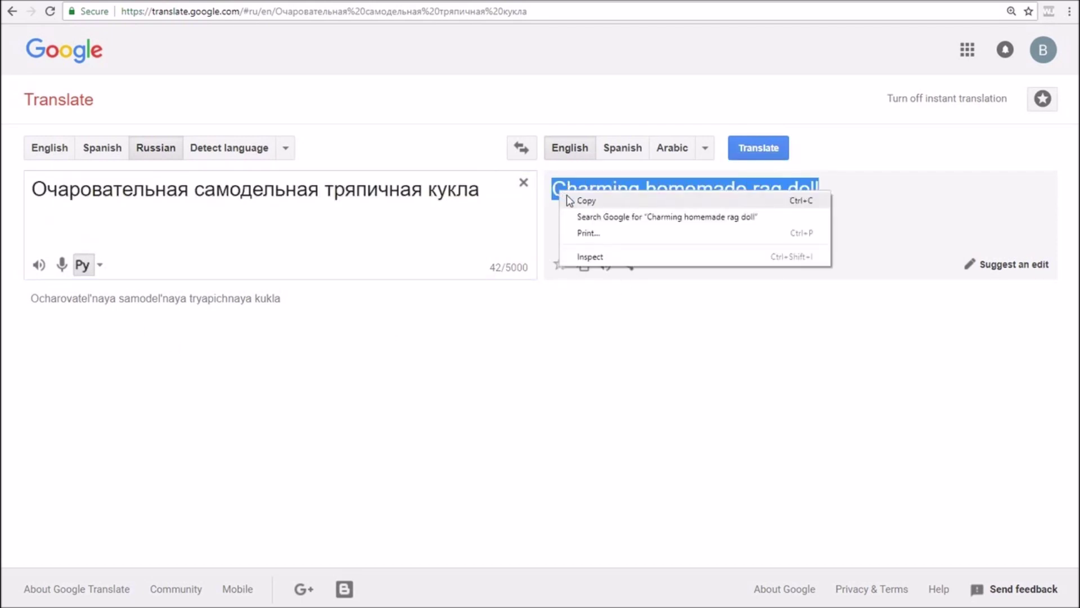
{"action": "left_click", "coordinate": [580, 201]}
{"action": "left_click", "coordinate": [94, 2]}
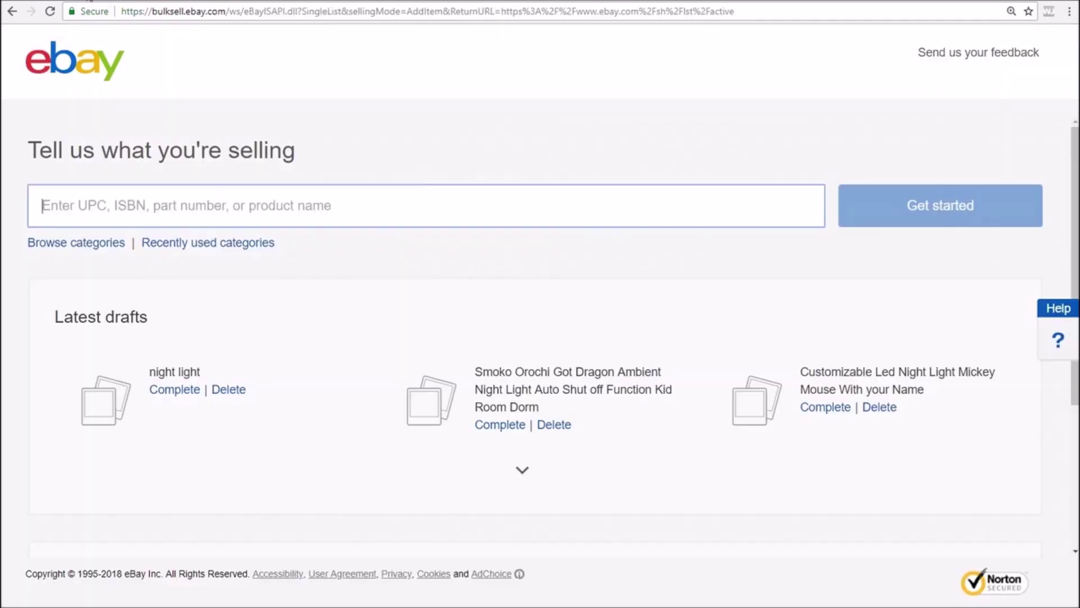
{"action": "right_click", "coordinate": [151, 202]}
Paste 'Charming homemade rag doll' and choose the Dolls & Bears > Dolls > By Material > Cloth category
{"action": "left_click", "coordinate": [182, 285]}
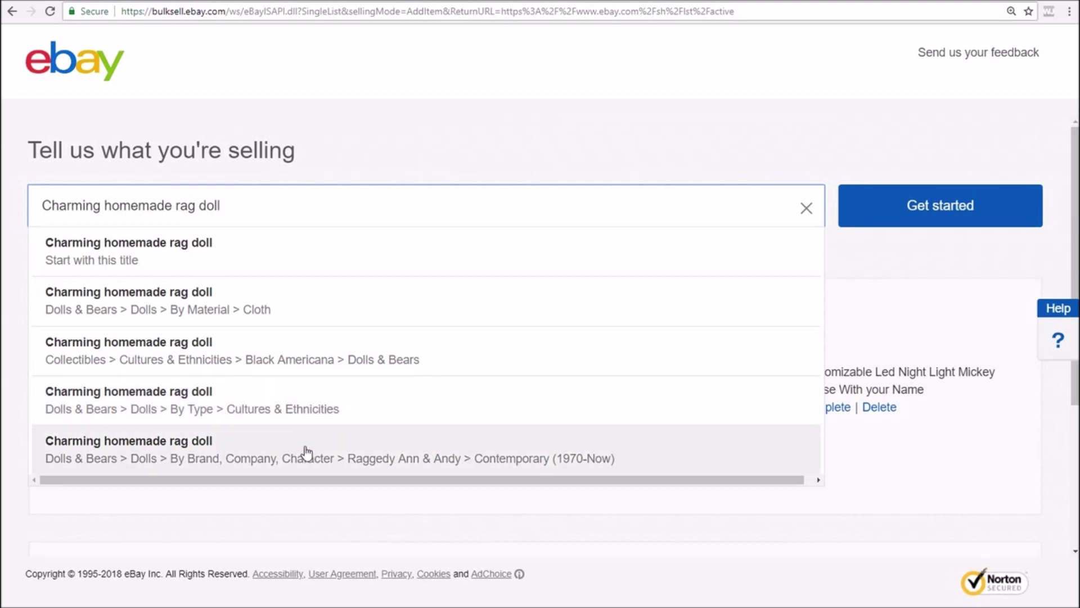
{"action": "left_click", "coordinate": [274, 311]}
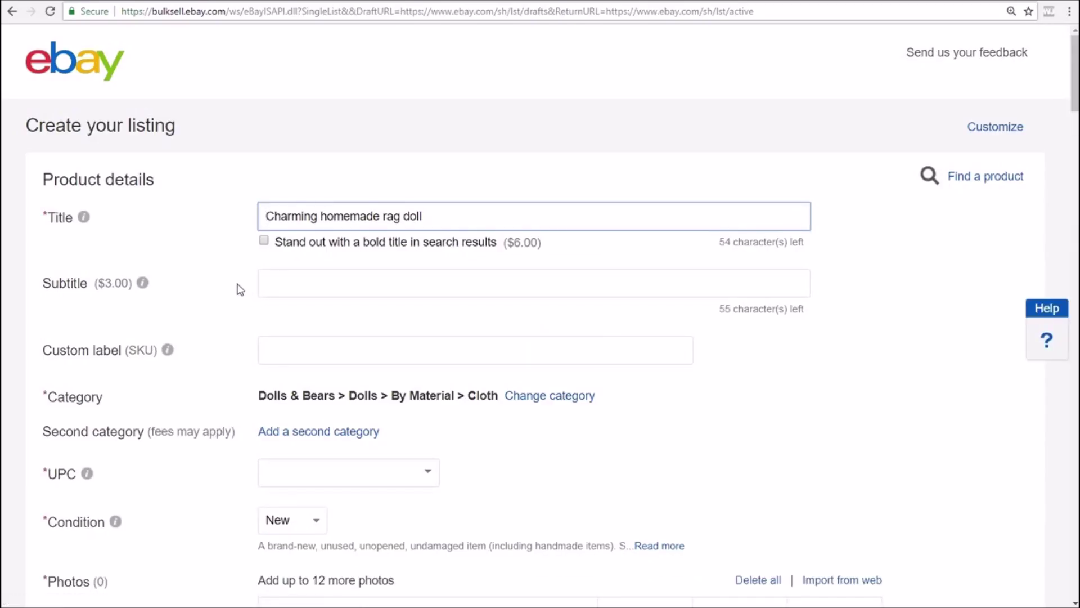
Add American Girl as a second category via a 'doll' search, then remove it over the $0.35 fee
{"action": "scroll", "coordinate": [236, 286], "scroll_direction": "down", "scroll_amount": 1}
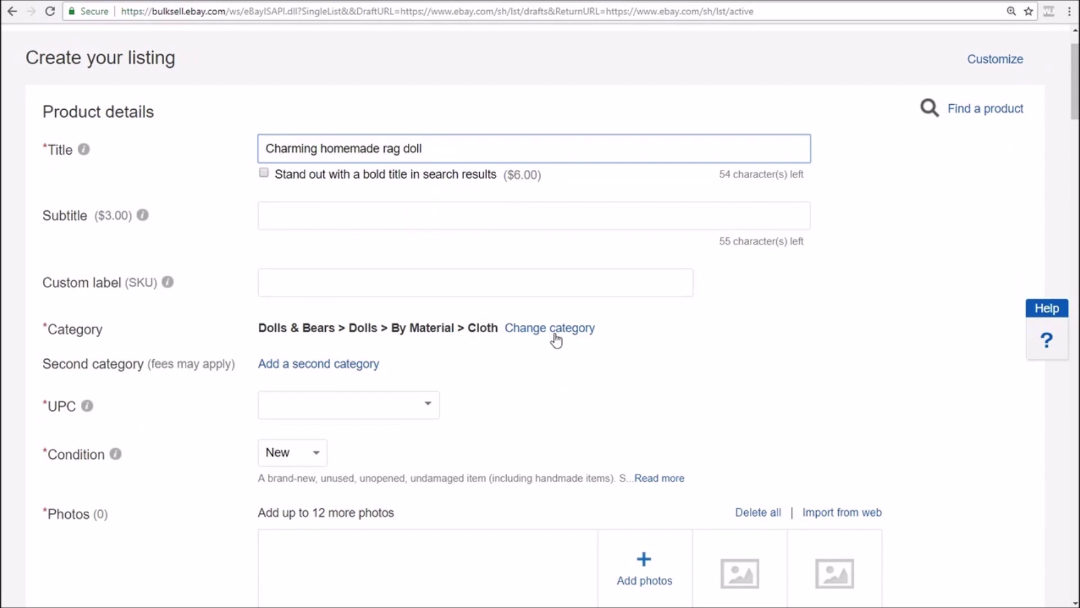
{"action": "scroll", "coordinate": [560, 349], "scroll_direction": "down", "scroll_amount": 2}
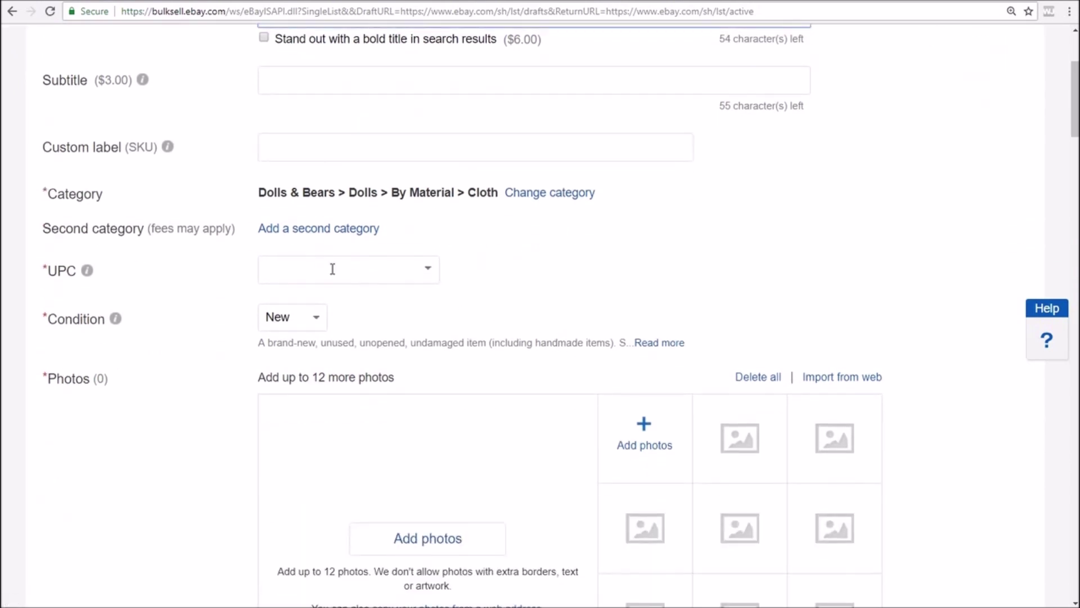
{"action": "left_click", "coordinate": [342, 232]}
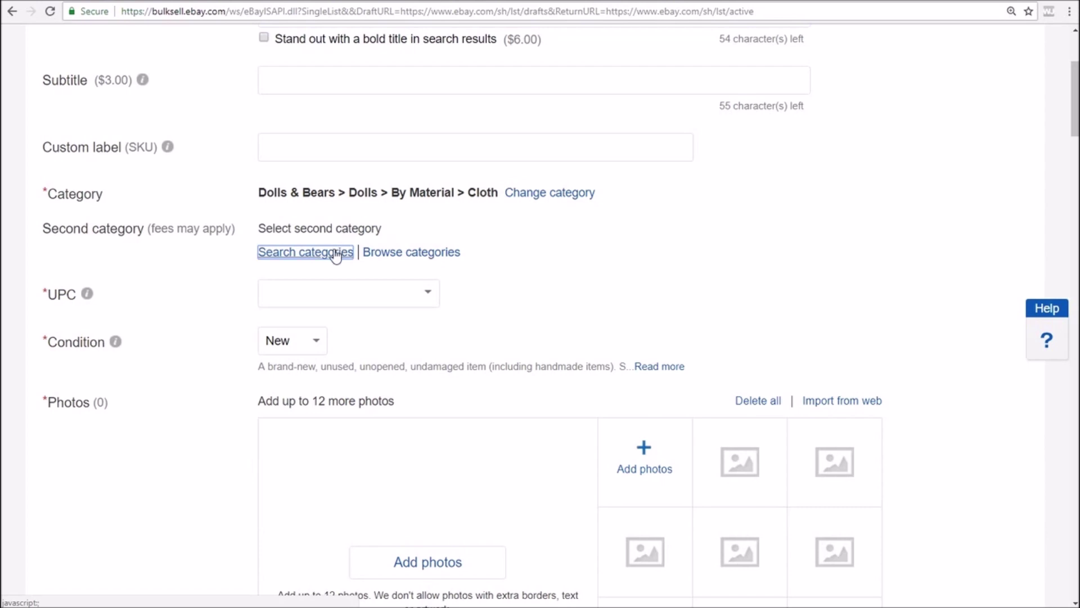
{"action": "left_click", "coordinate": [335, 254]}
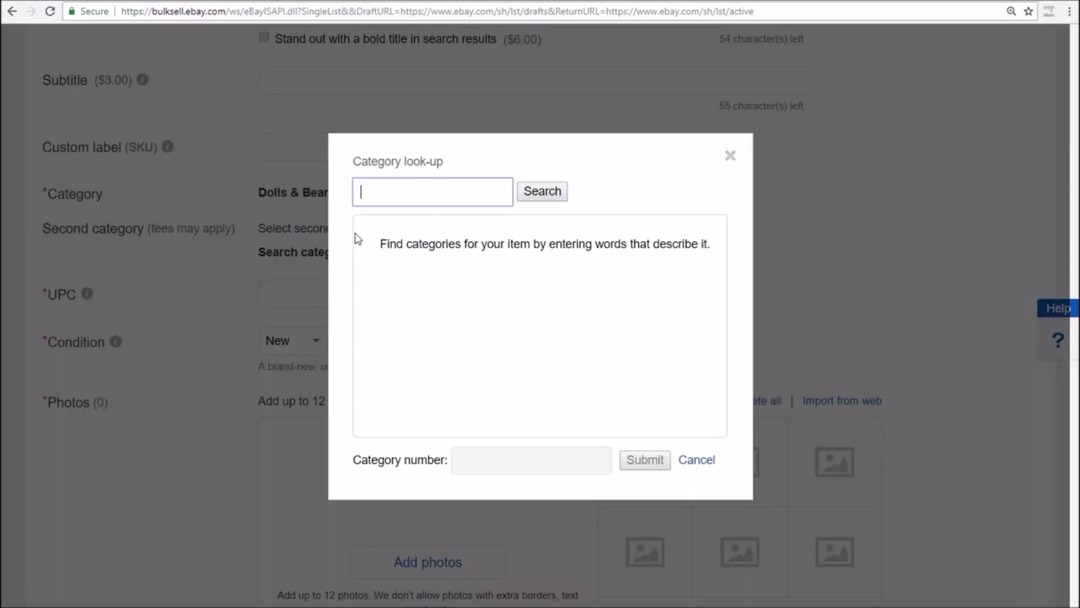
{"action": "type", "text": "doll"}
{"action": "left_click", "coordinate": [550, 193]}
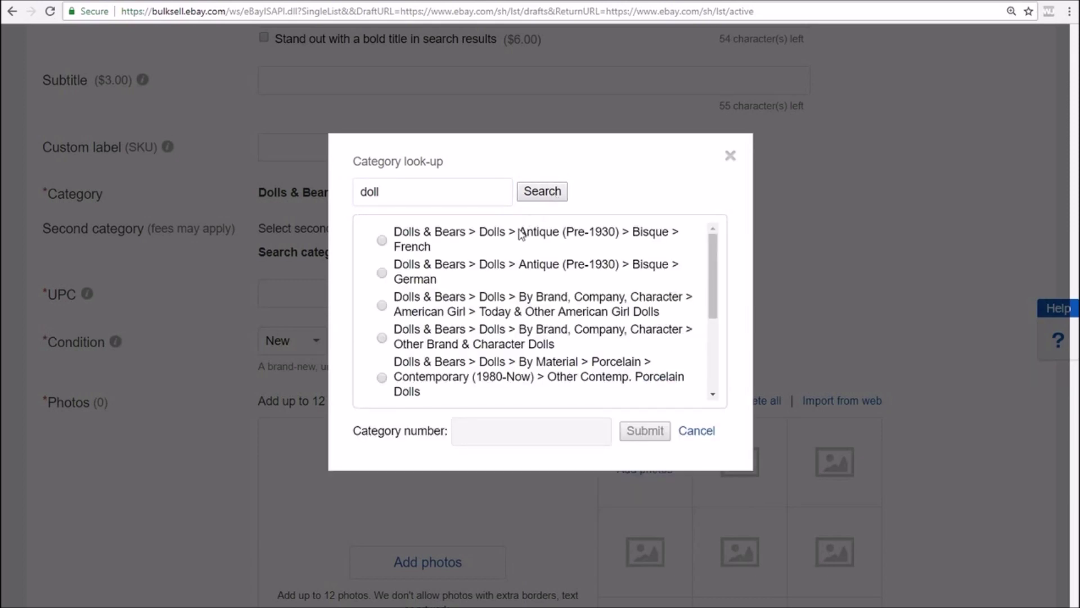
{"action": "left_click_drag", "start_coordinate": [709, 259], "coordinate": [715, 279]}
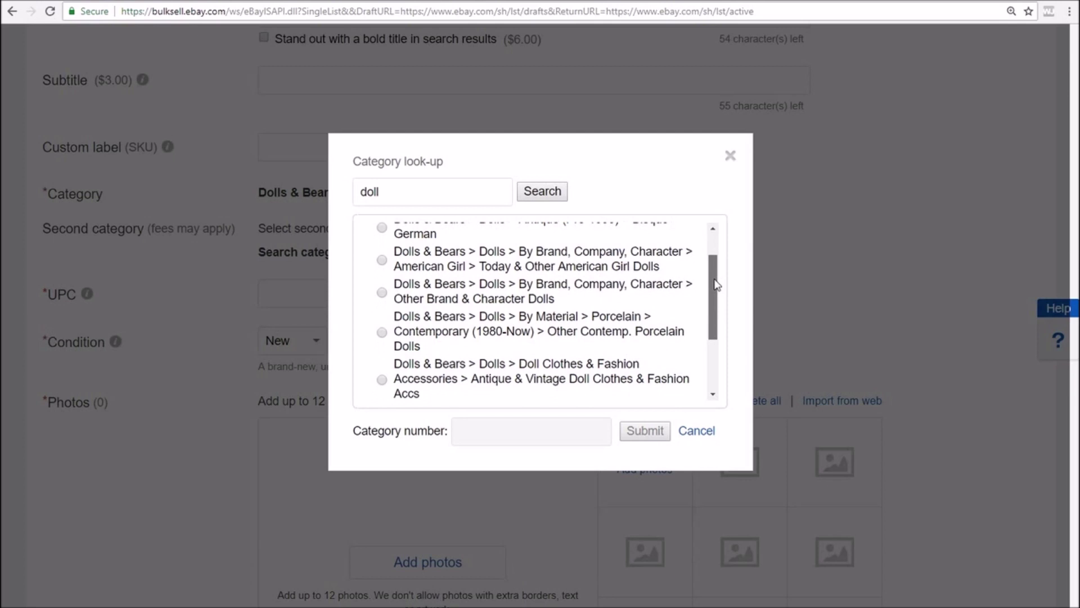
{"action": "left_click_drag", "start_coordinate": [480, 267], "coordinate": [664, 272]}
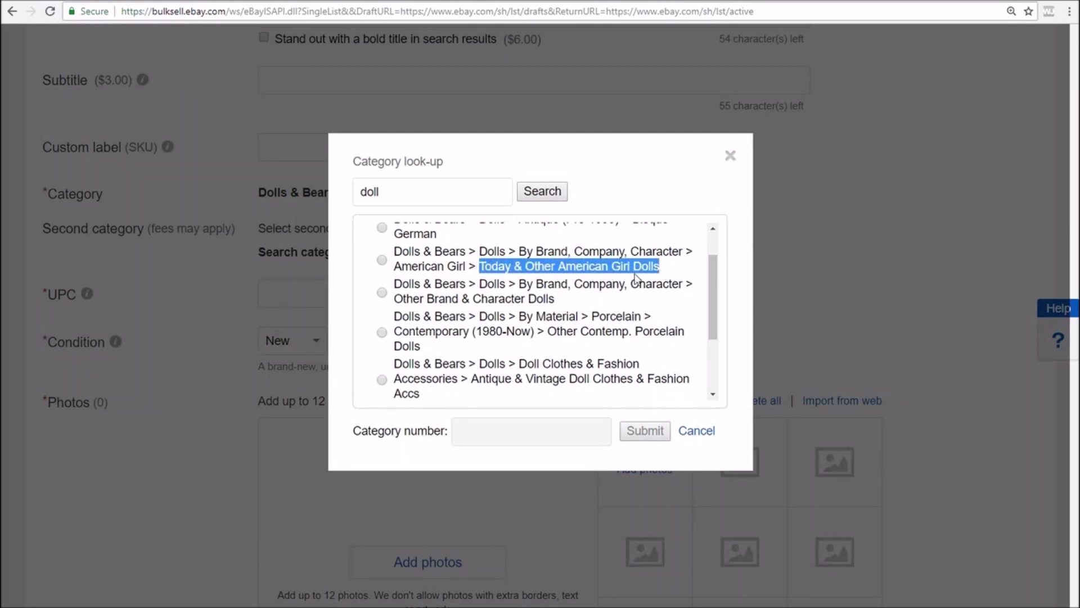
{"action": "left_click", "coordinate": [382, 261]}
{"action": "left_click", "coordinate": [645, 431]}
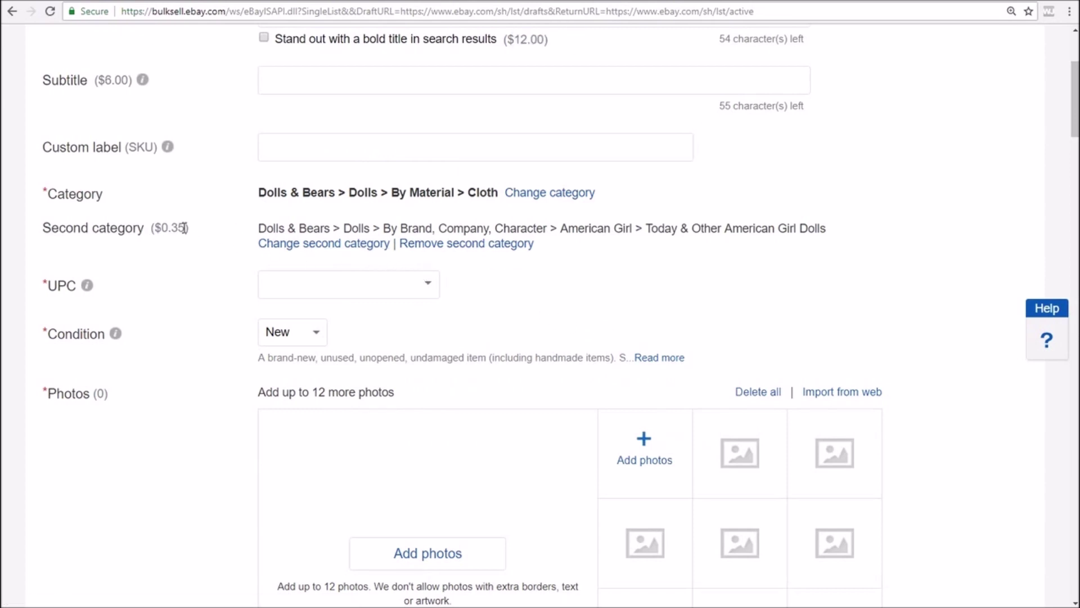
{"action": "left_click_drag", "start_coordinate": [190, 228], "coordinate": [156, 228]}
{"action": "left_click", "coordinate": [473, 245]}
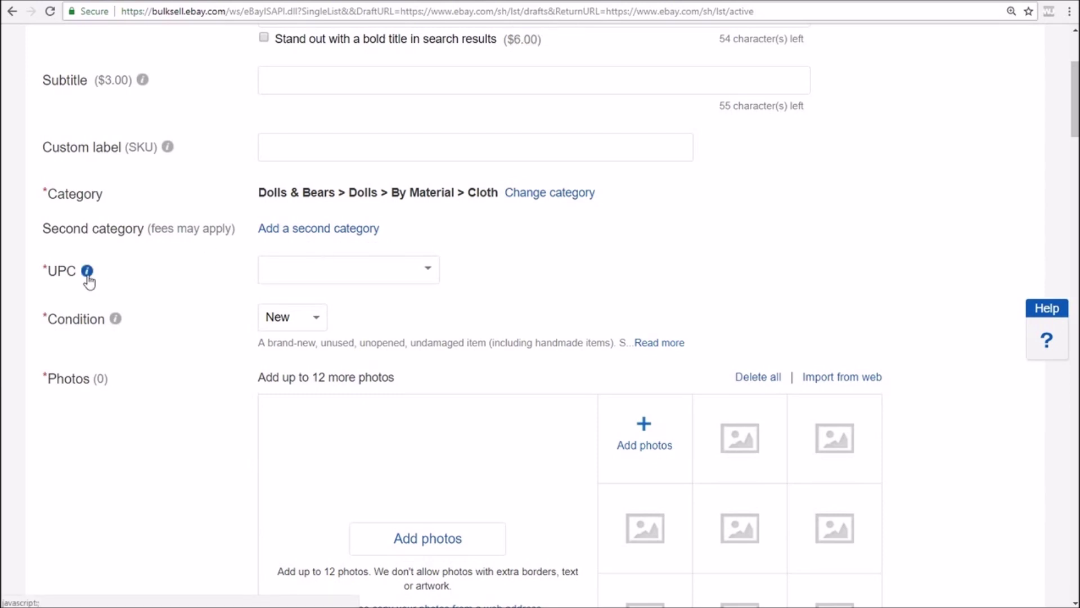
Set the listing's UPC to Does not apply
{"action": "left_click", "coordinate": [427, 273]}
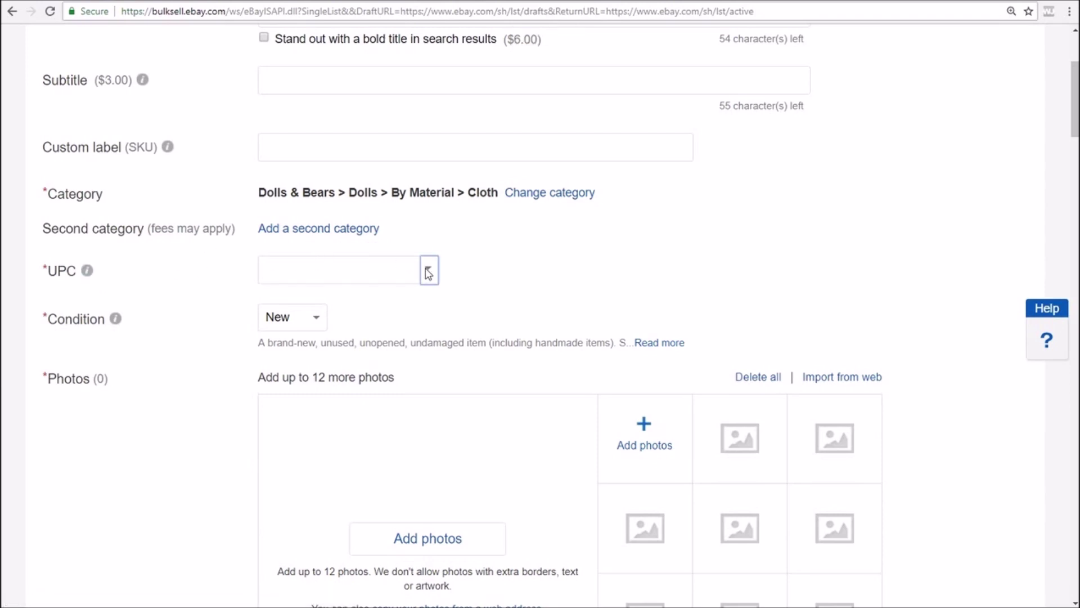
{"action": "left_click", "coordinate": [342, 317]}
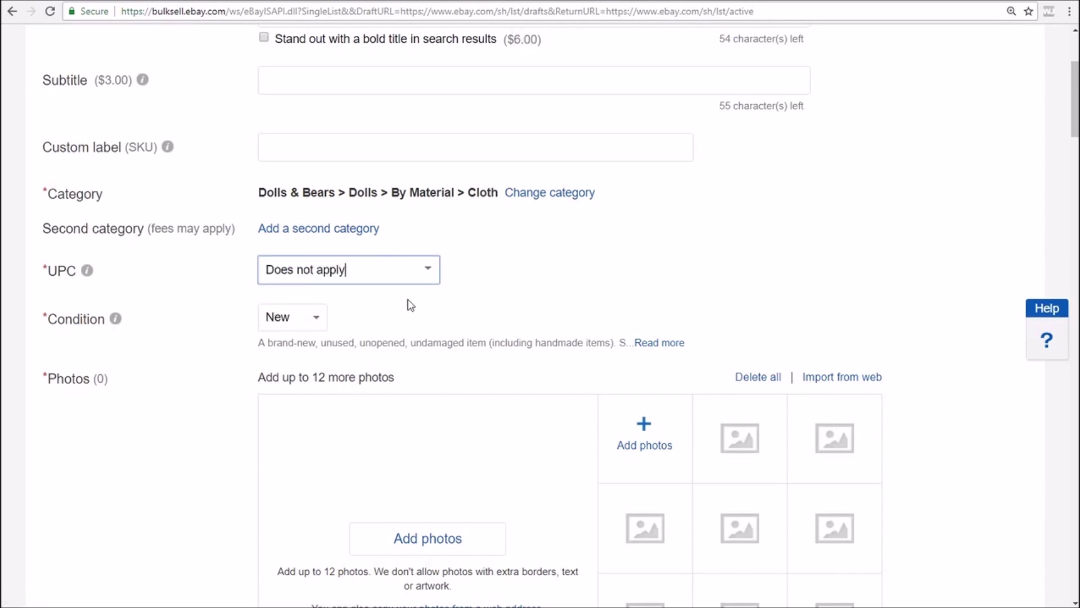
{"action": "scroll", "coordinate": [411, 305], "scroll_direction": "down", "scroll_amount": 2}
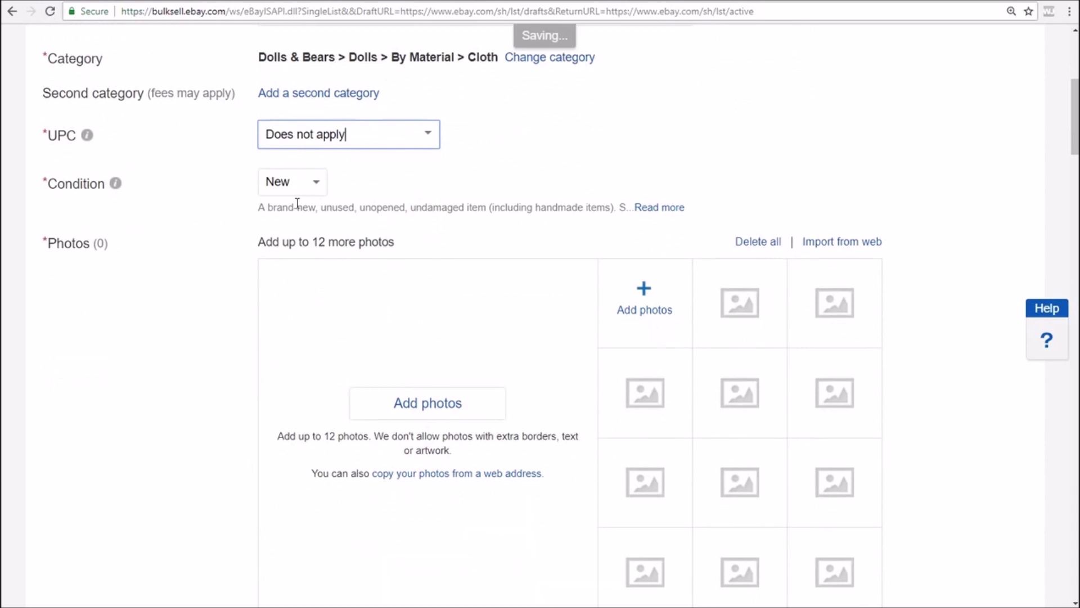
{"action": "scroll", "coordinate": [467, 243], "scroll_direction": "down", "scroll_amount": 2}
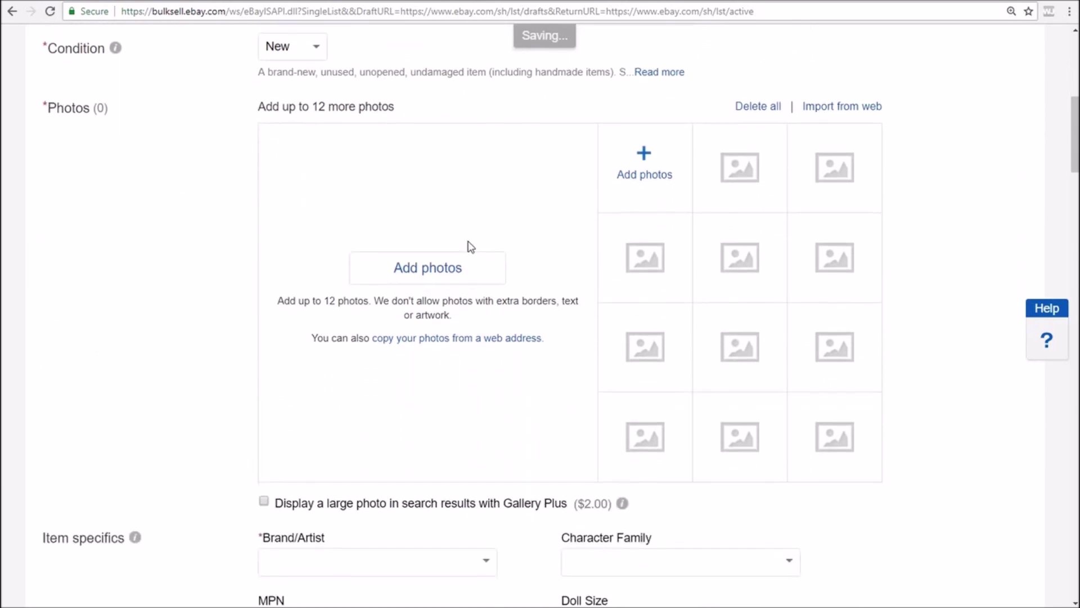
Upload the doll and doll2 images as the listing's photos
{"action": "left_click", "coordinate": [440, 273]}
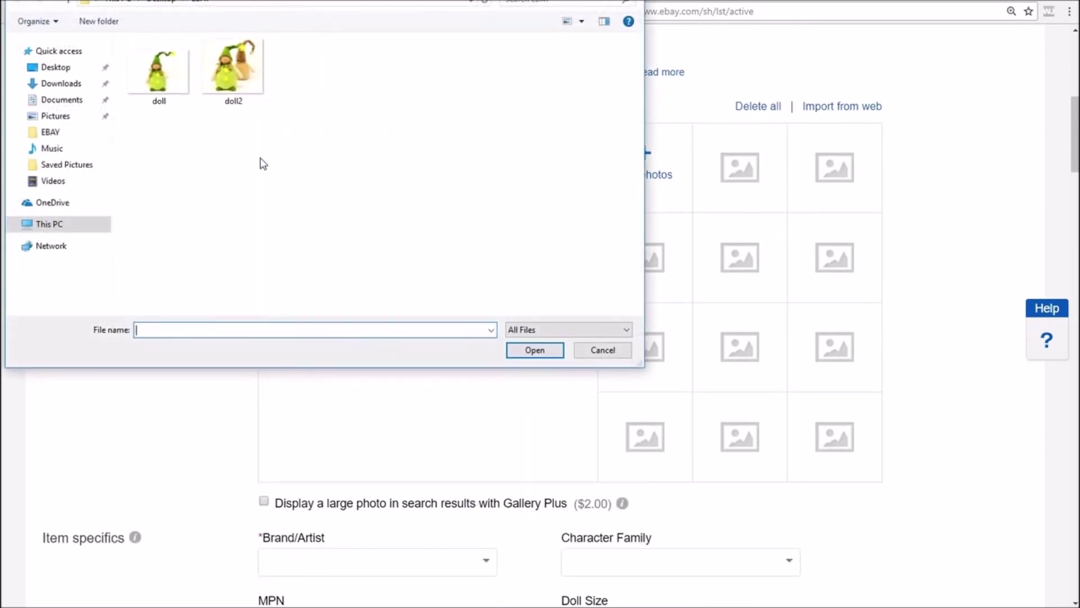
{"action": "double_click", "coordinate": [159, 78]}
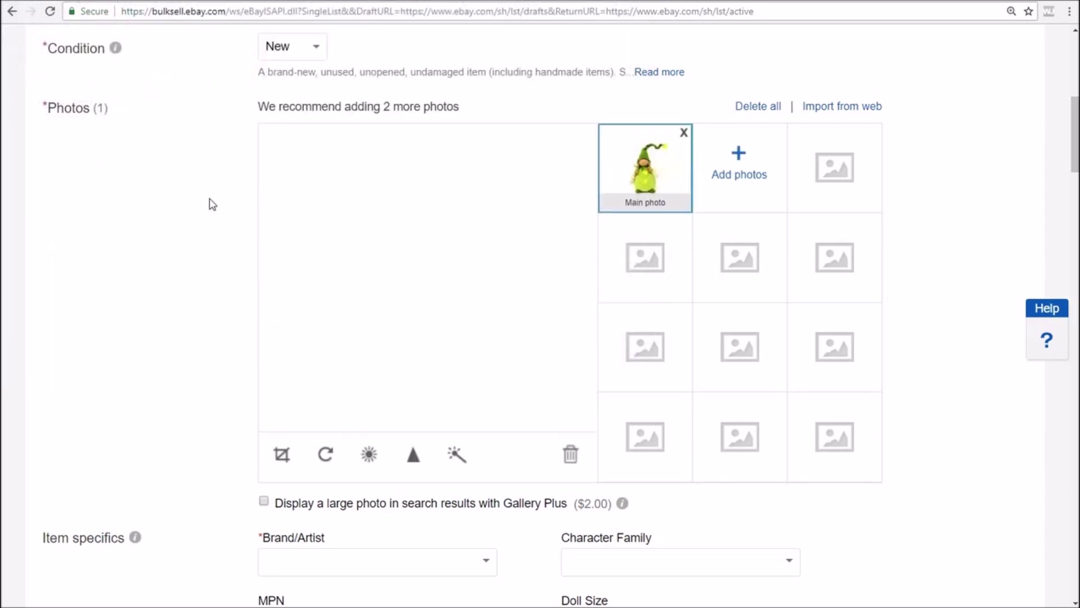
{"action": "left_click", "coordinate": [743, 169]}
{"action": "left_click", "coordinate": [250, 79]}
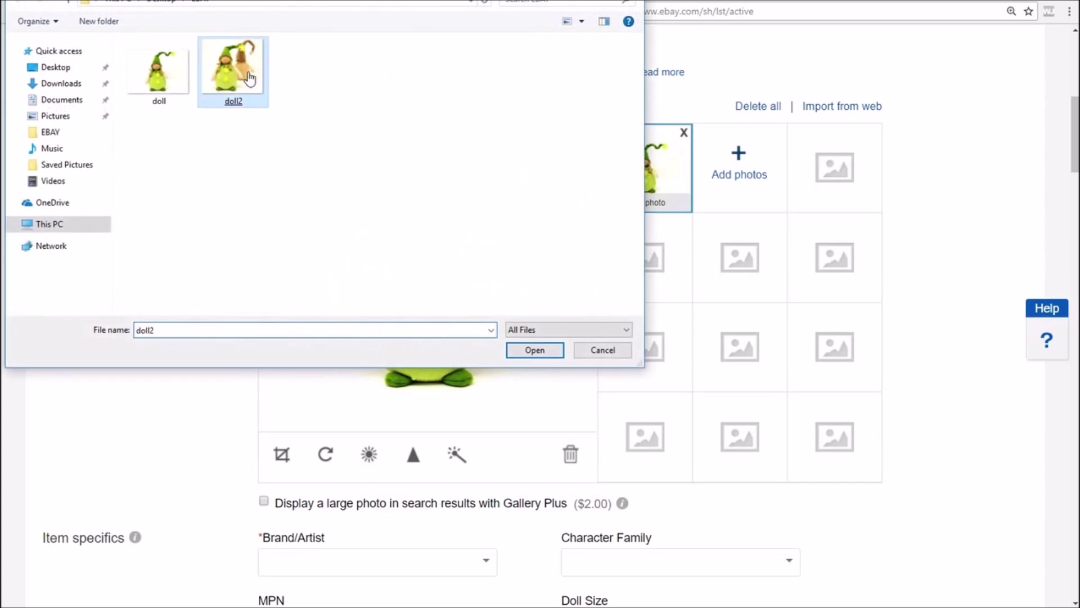
{"action": "double_click", "coordinate": [250, 79]}
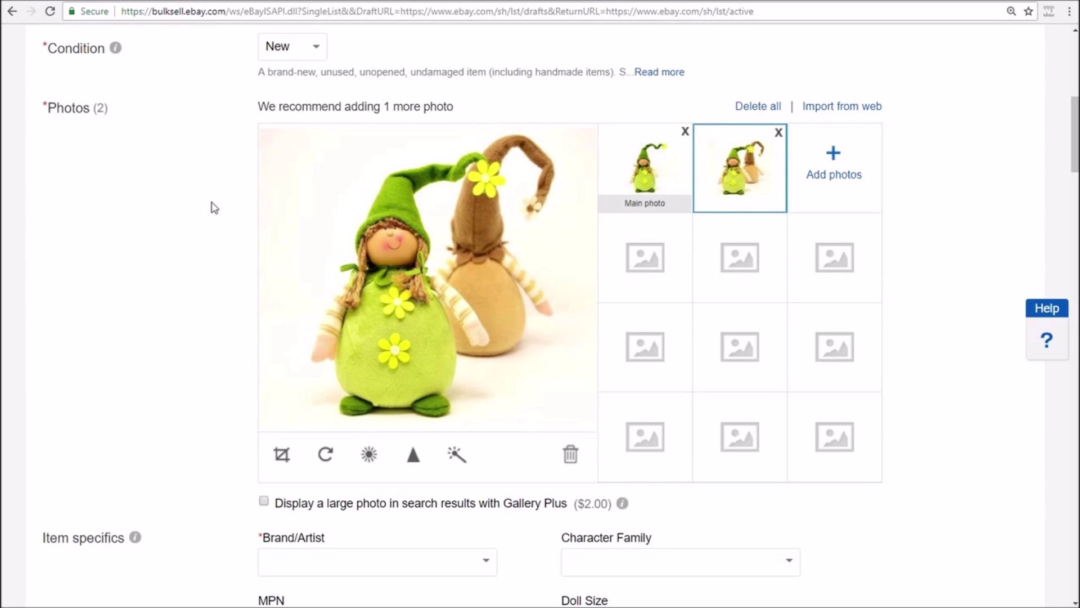
Set the Brand/Artist item specific to Handmade
{"action": "scroll", "coordinate": [214, 208], "scroll_direction": "down", "scroll_amount": 7}
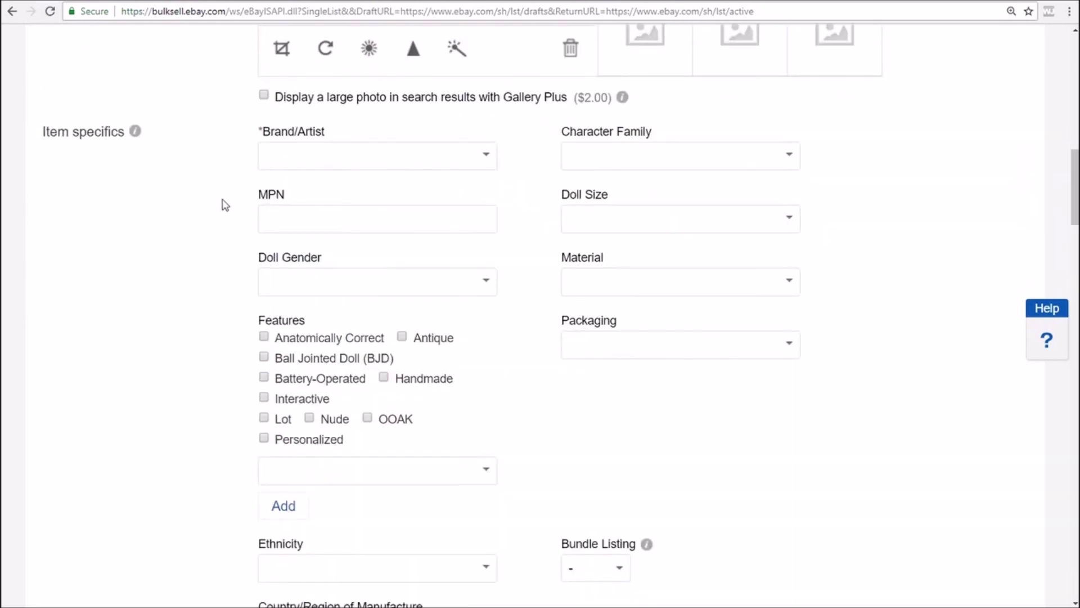
{"action": "left_click", "coordinate": [493, 163]}
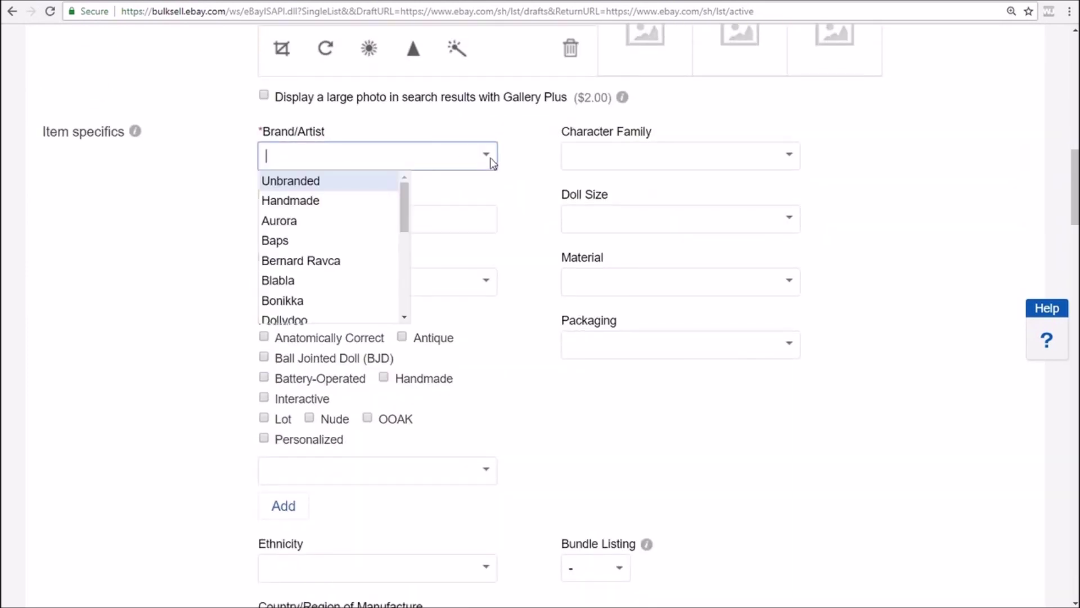
{"action": "left_click", "coordinate": [388, 200]}
{"action": "left_click", "coordinate": [905, 196]}
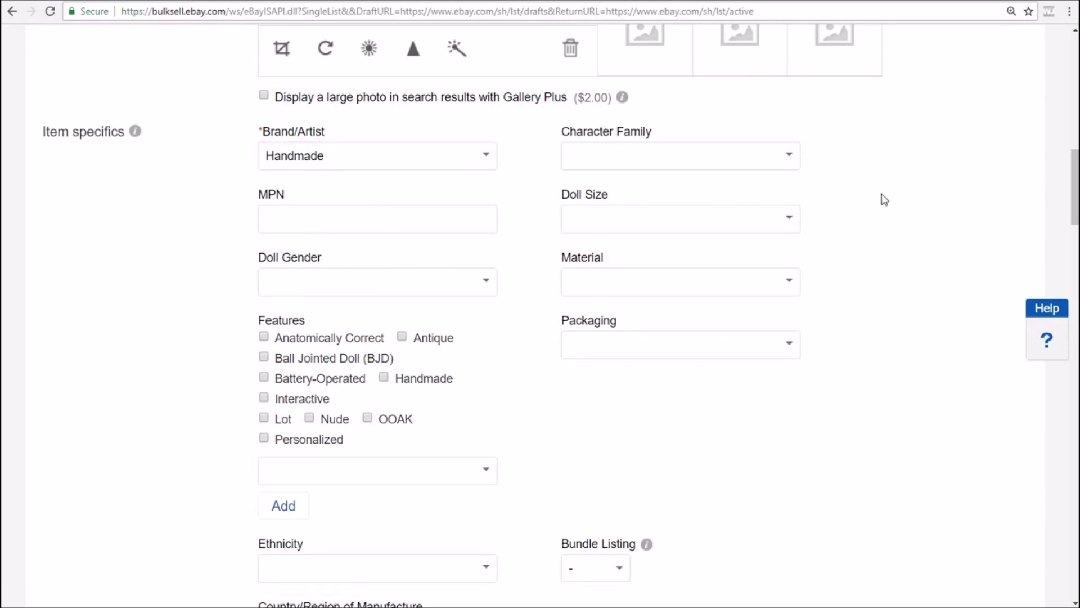
Scroll to Item description and switch to the Google Translate description translation
{"action": "scroll", "coordinate": [871, 203], "scroll_direction": "down", "scroll_amount": 5}
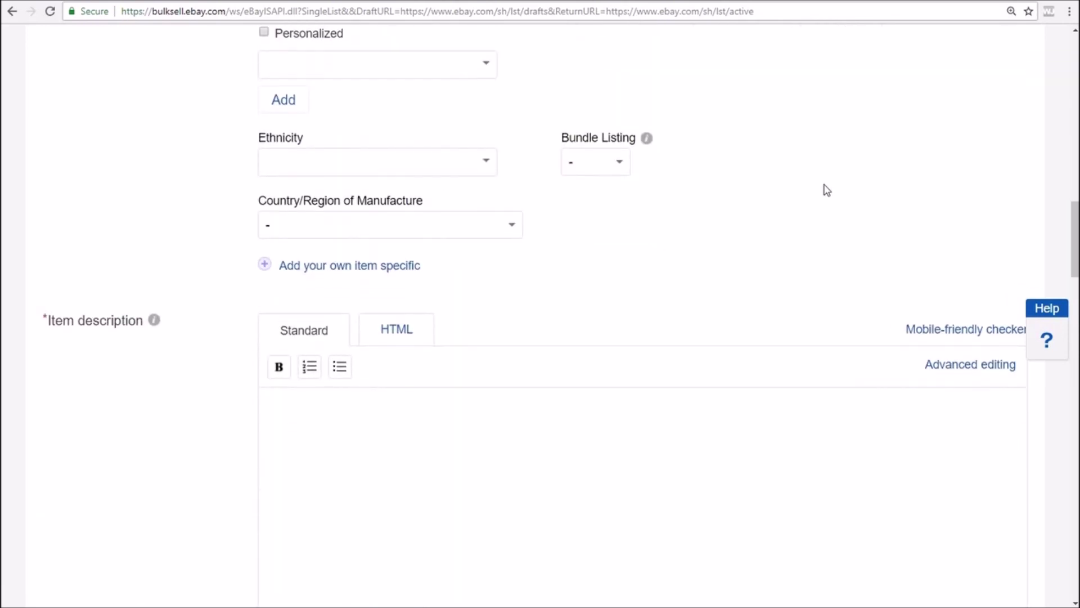
{"action": "scroll", "coordinate": [826, 190], "scroll_direction": "down", "scroll_amount": 2}
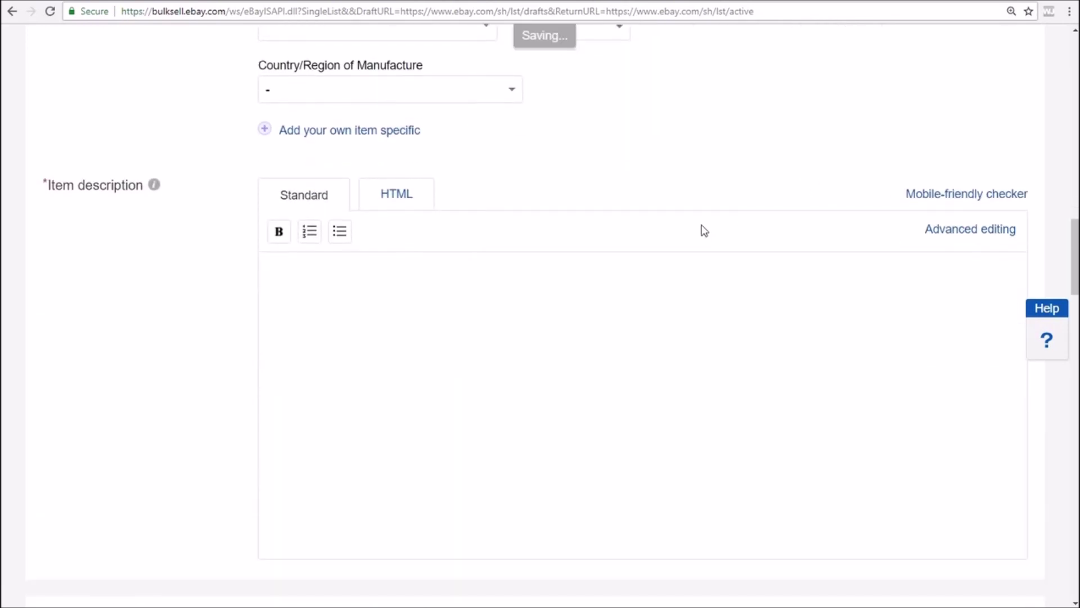
{"action": "left_click", "coordinate": [336, 1]}
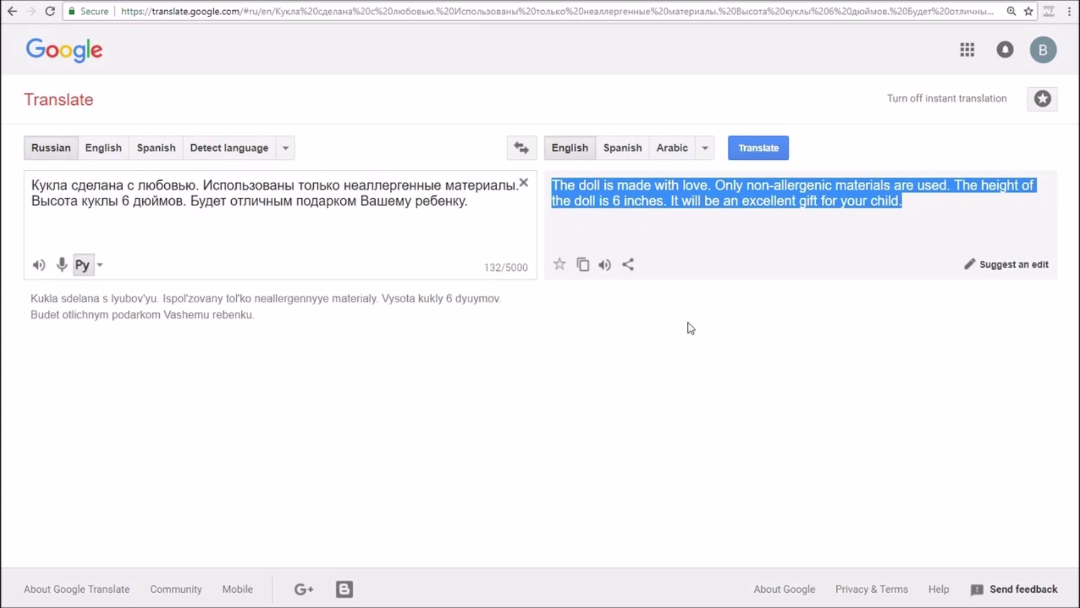
Copy the English doll description from Google Translate and return to the eBay listing
{"action": "right_click", "coordinate": [692, 201]}
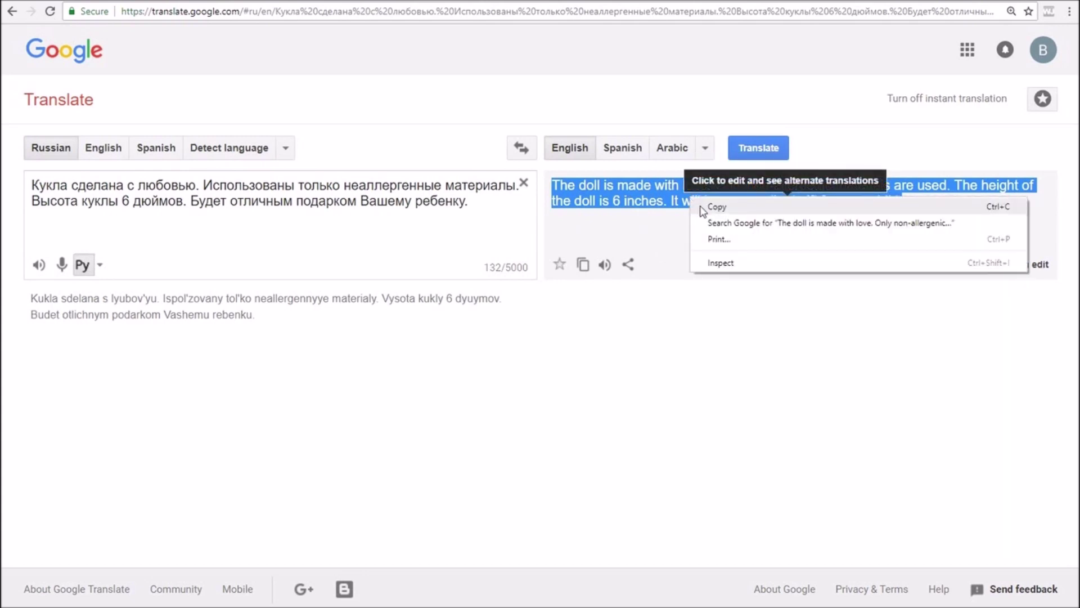
{"action": "left_click", "coordinate": [705, 206]}
{"action": "left_click", "coordinate": [425, 110]}
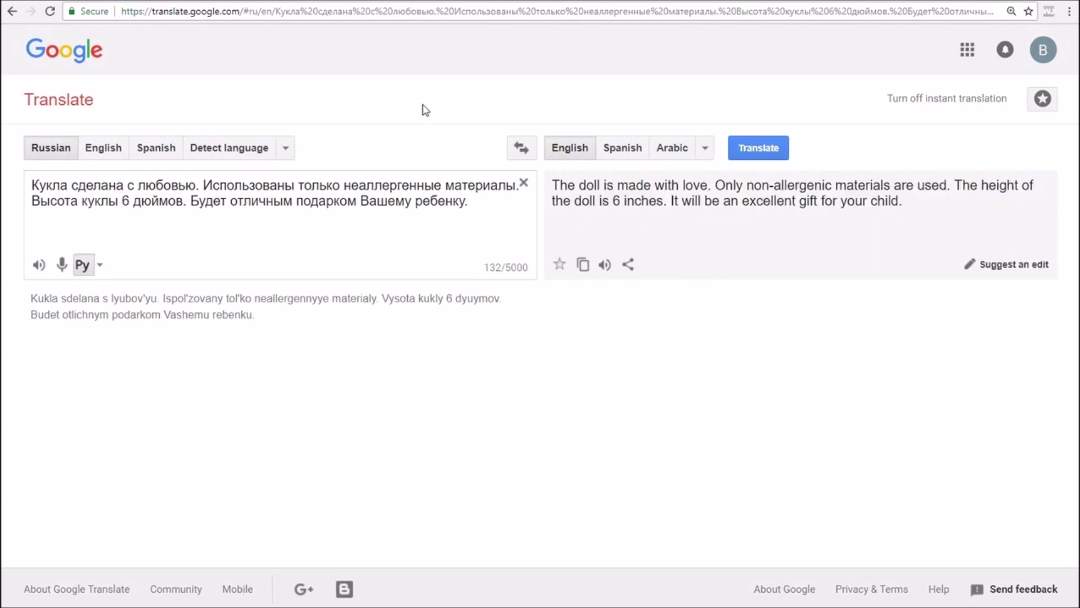
{"action": "left_click", "coordinate": [88, 2]}
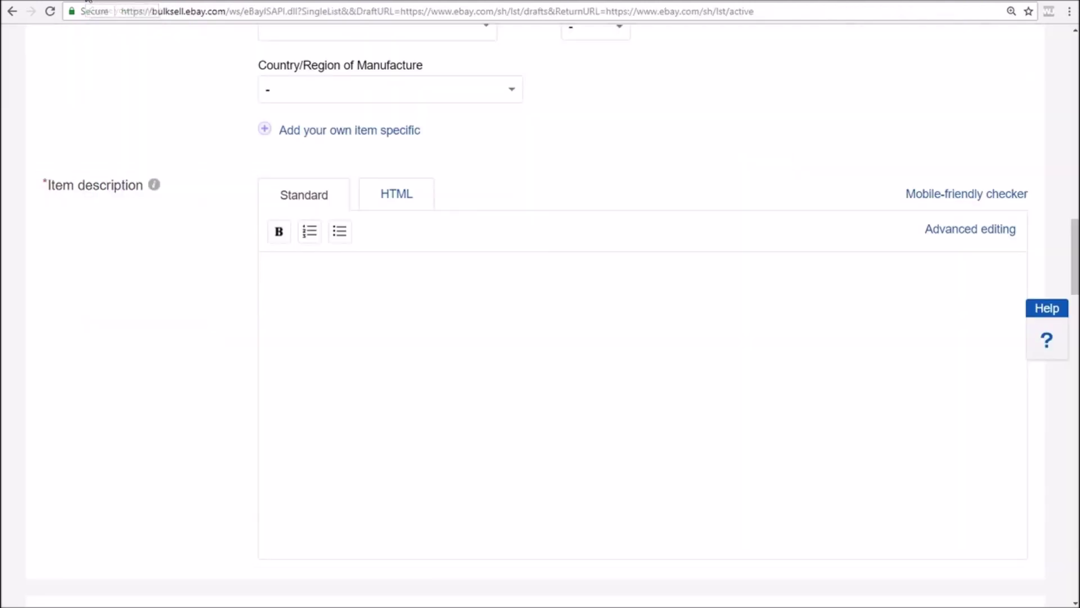
Paste the English 'The doll is made with love' description and format it bold
{"action": "right_click", "coordinate": [408, 314]}
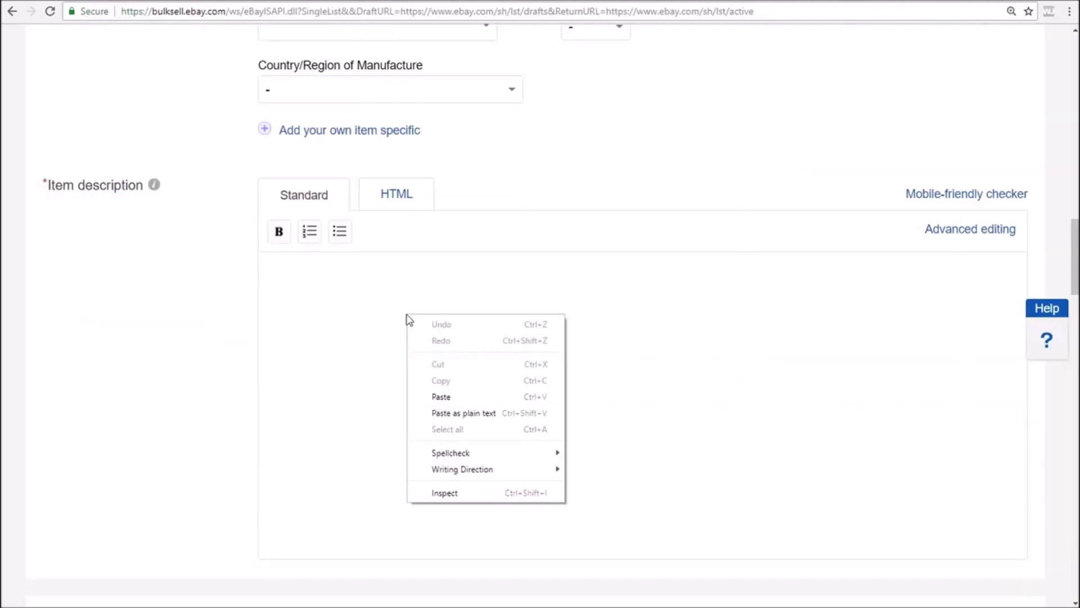
{"action": "left_click", "coordinate": [461, 399]}
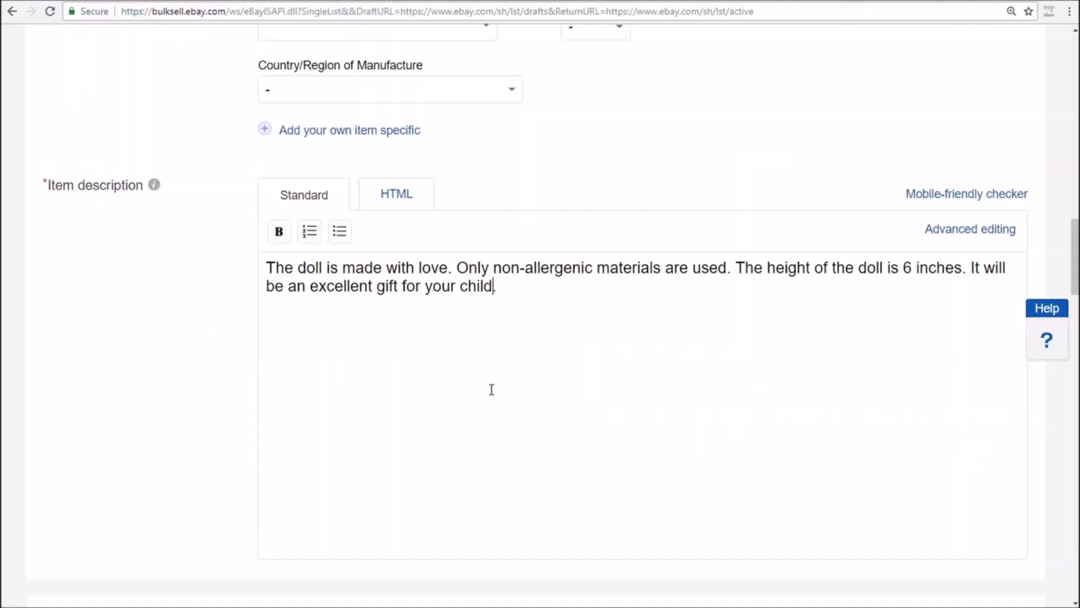
{"action": "left_click_drag", "start_coordinate": [498, 287], "coordinate": [254, 266]}
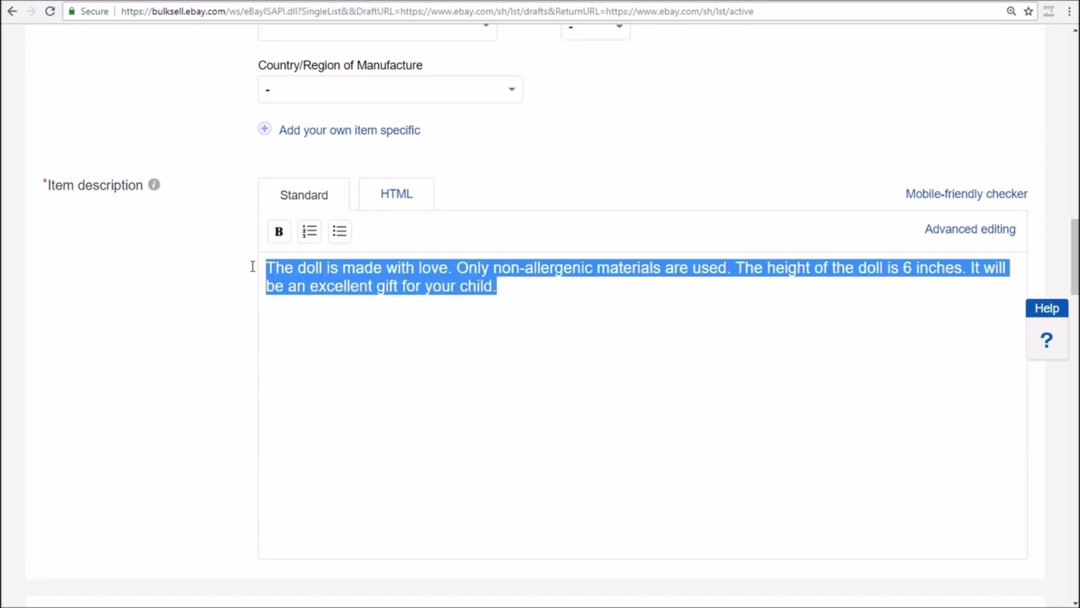
{"action": "left_click", "coordinate": [279, 233]}
{"action": "left_click", "coordinate": [375, 345]}
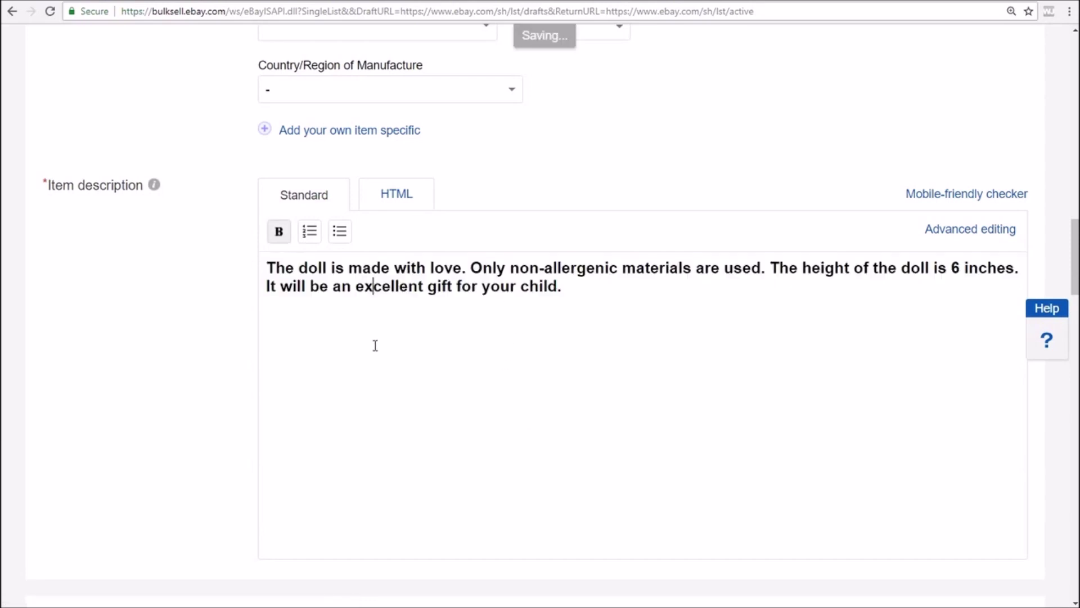
{"action": "scroll", "coordinate": [376, 345], "scroll_direction": "down", "scroll_amount": 2}
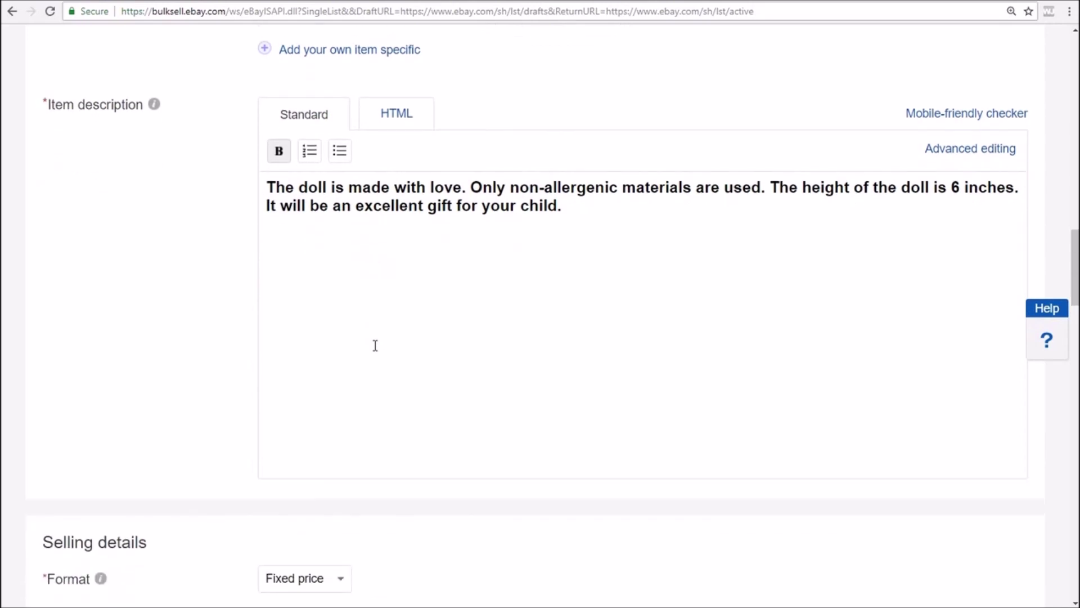
Enter 25.00 as the Buy It Now price in Selling details
{"action": "scroll", "coordinate": [375, 345], "scroll_direction": "down", "scroll_amount": 5}
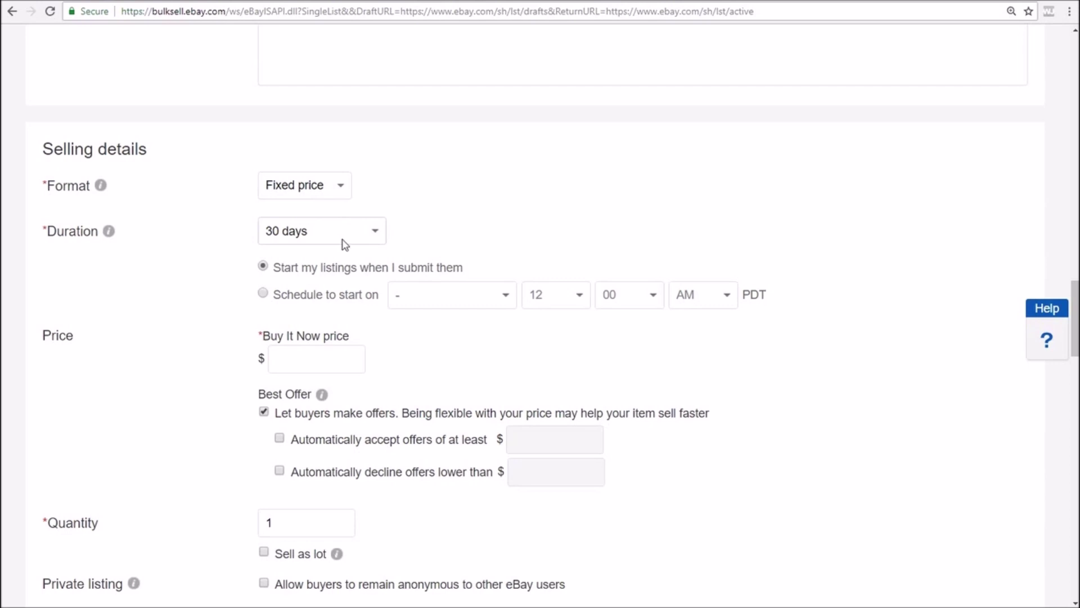
{"action": "left_click_drag", "start_coordinate": [363, 266], "coordinate": [476, 273]}
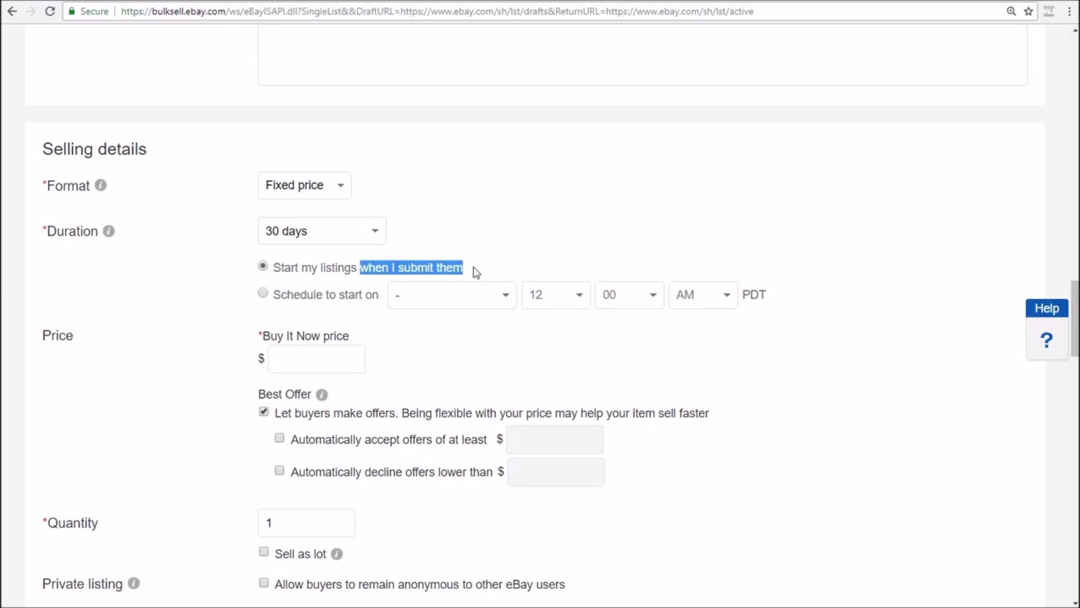
{"action": "scroll", "coordinate": [466, 315], "scroll_direction": "down", "scroll_amount": 3}
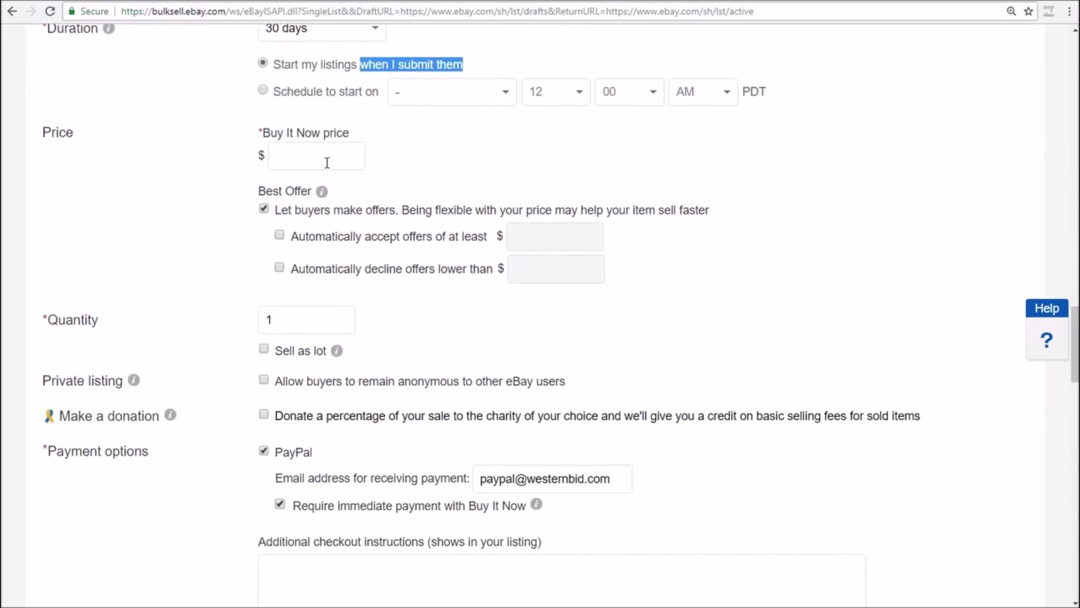
{"action": "left_click", "coordinate": [327, 162]}
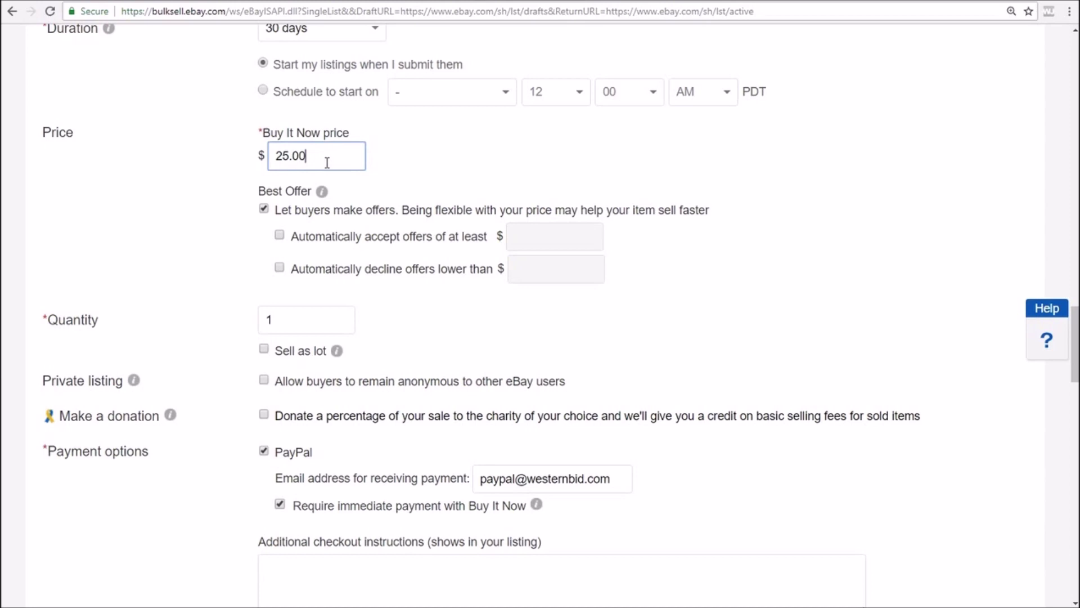
{"action": "scroll", "coordinate": [327, 163], "scroll_direction": "down", "scroll_amount": 2}
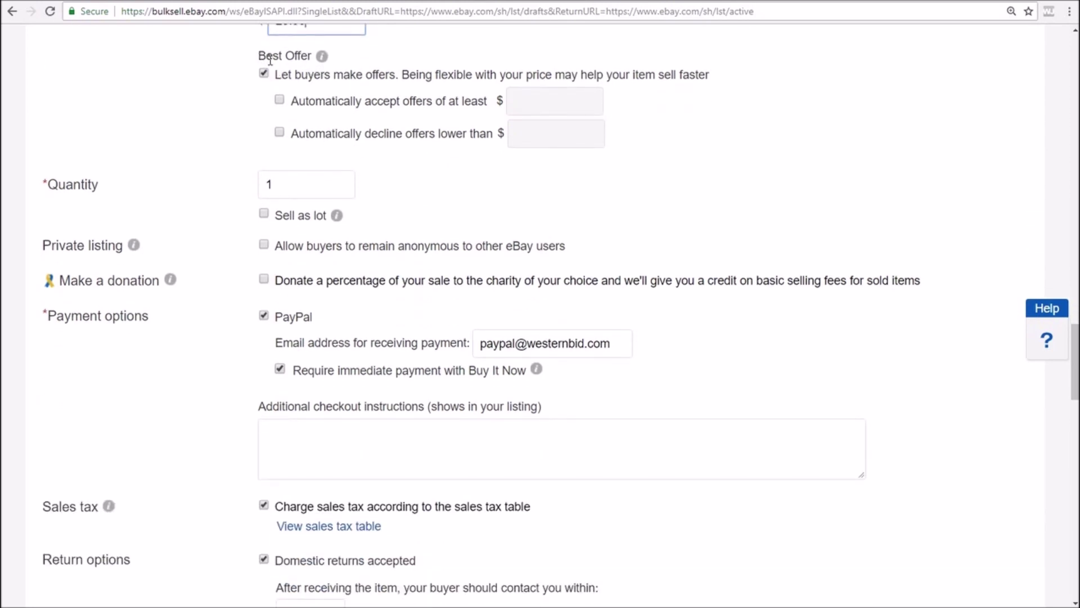
Set Best Offer to auto-accept offers of 20.00 or more and auto-decline offers below 15.00
{"action": "left_click_drag", "start_coordinate": [261, 58], "coordinate": [309, 58]}
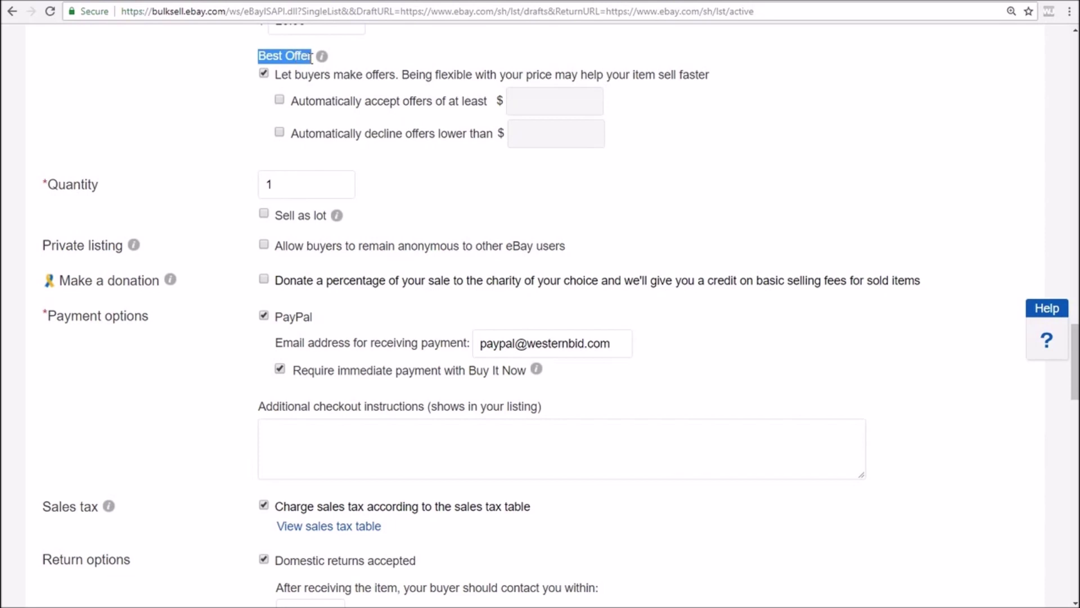
{"action": "left_click", "coordinate": [280, 100]}
{"action": "scroll", "coordinate": [675, 238], "scroll_direction": "up", "scroll_amount": 1}
{"action": "scroll", "coordinate": [675, 238], "scroll_direction": "up", "scroll_amount": 2}
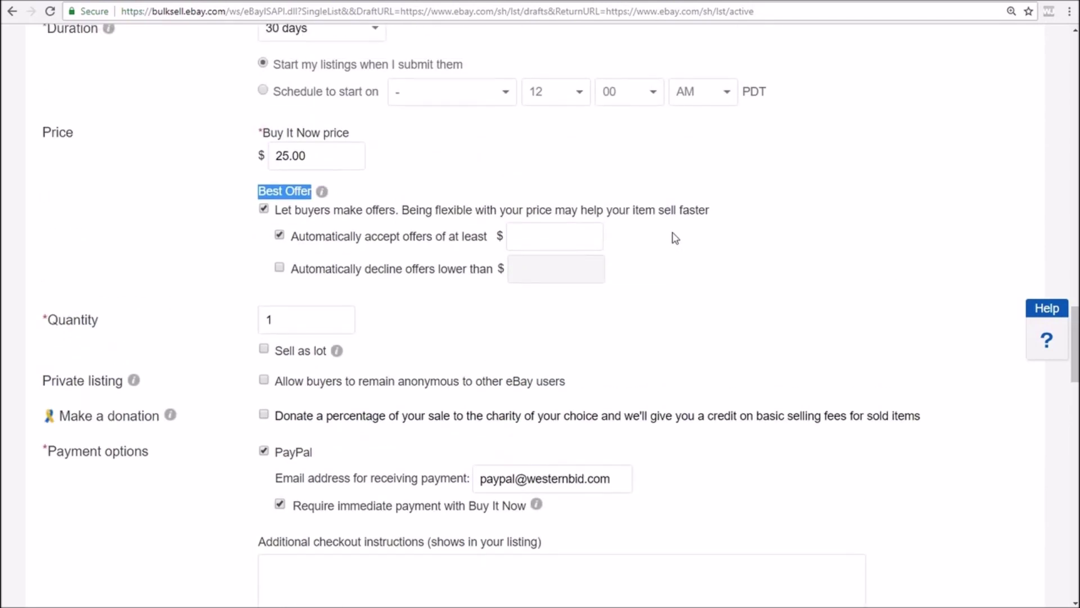
{"action": "left_click", "coordinate": [573, 240]}
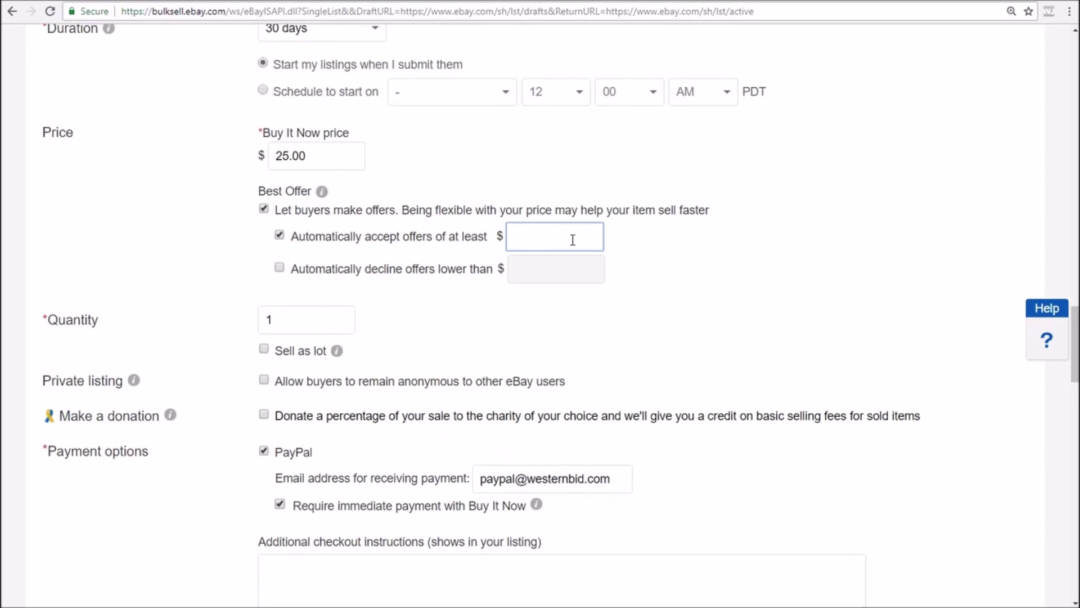
{"action": "type", "text": "20.00"}
{"action": "left_click", "coordinate": [279, 267]}
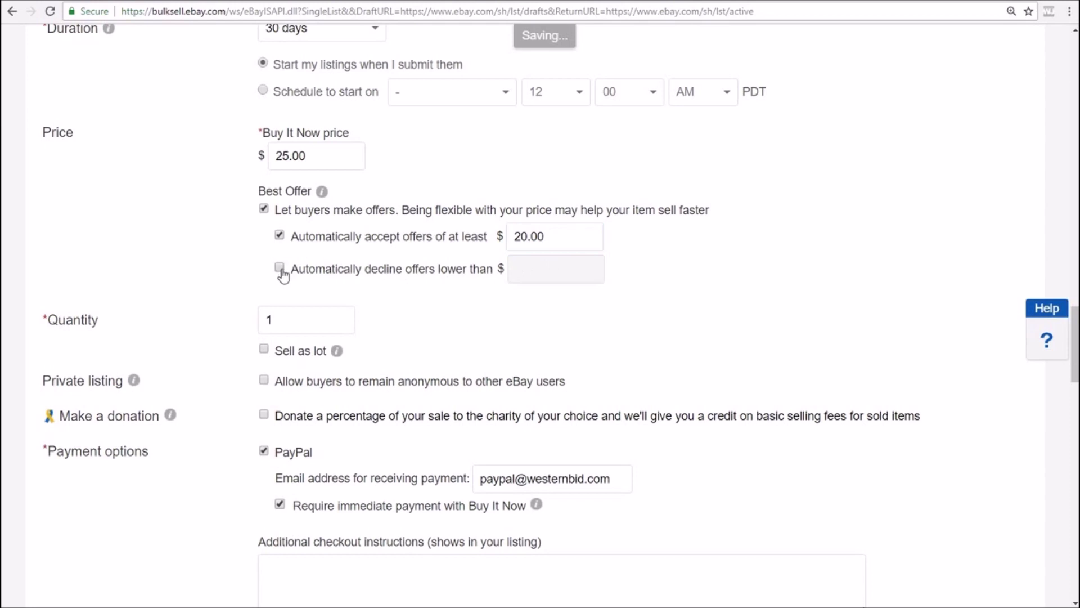
{"action": "left_click", "coordinate": [536, 265]}
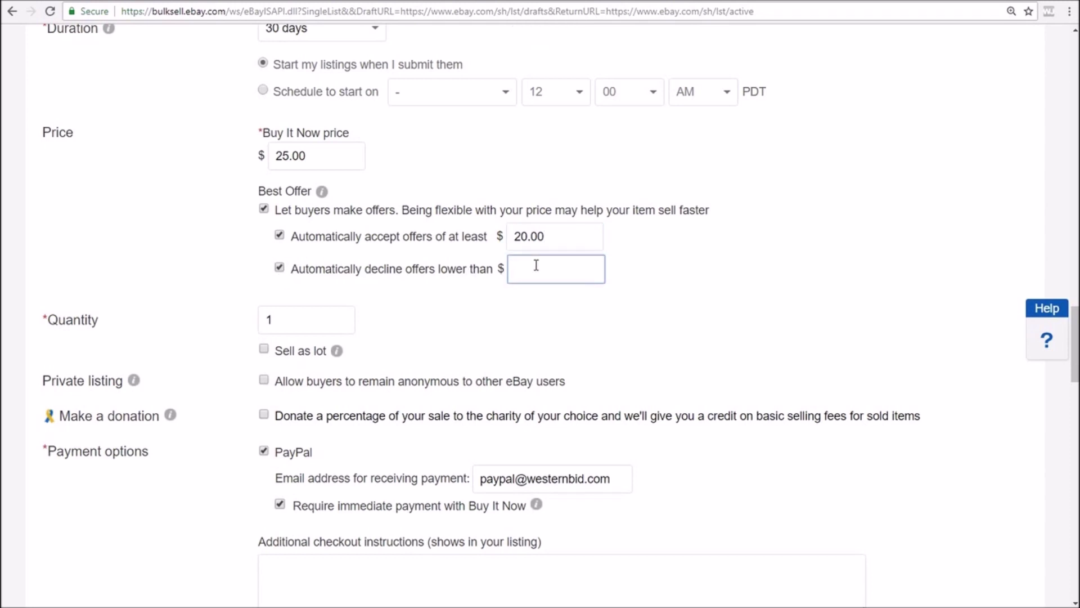
{"action": "type", "text": "15.00"}
{"action": "left_click", "coordinate": [146, 279]}
{"action": "scroll", "coordinate": [180, 262], "scroll_direction": "down", "scroll_amount": 3}
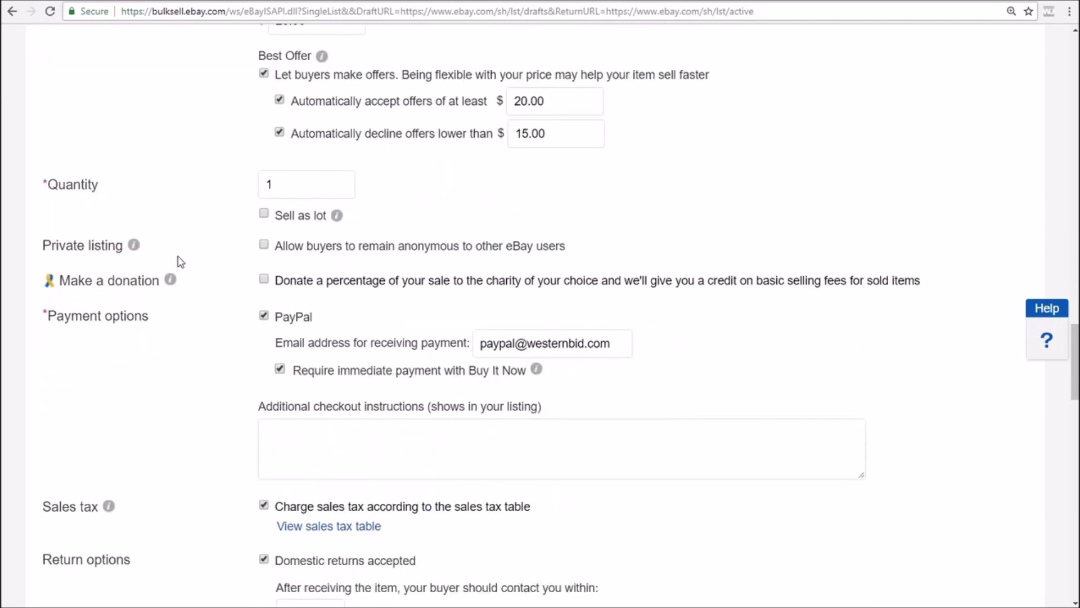
{"action": "scroll", "coordinate": [179, 262], "scroll_direction": "down", "scroll_amount": 1}
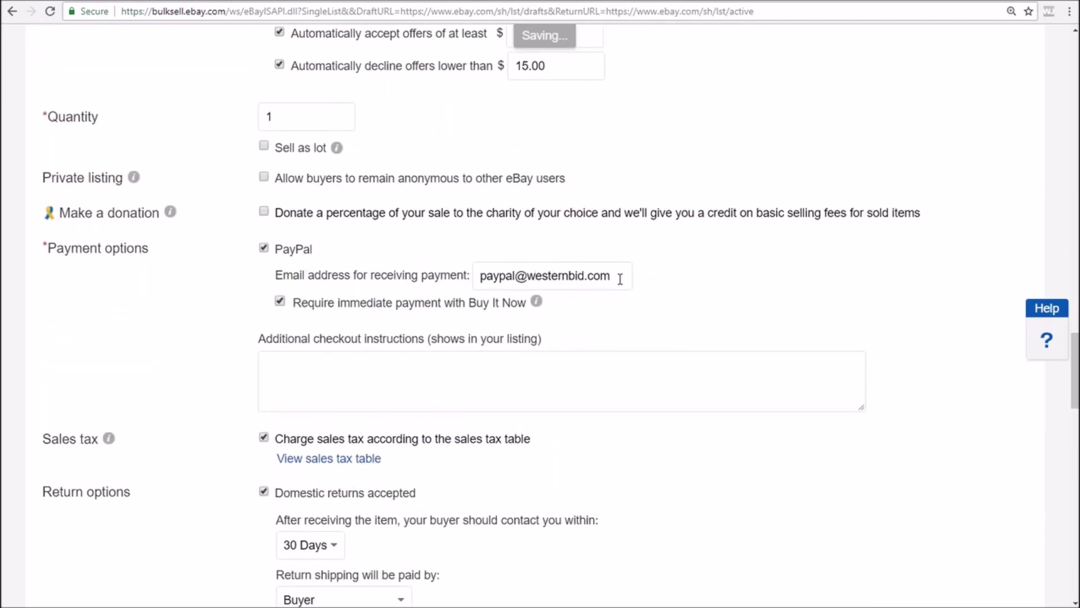
Replace the payment-receiving address with the seller's PayPal e-mail address
{"action": "left_click_drag", "start_coordinate": [620, 280], "coordinate": [473, 275]}
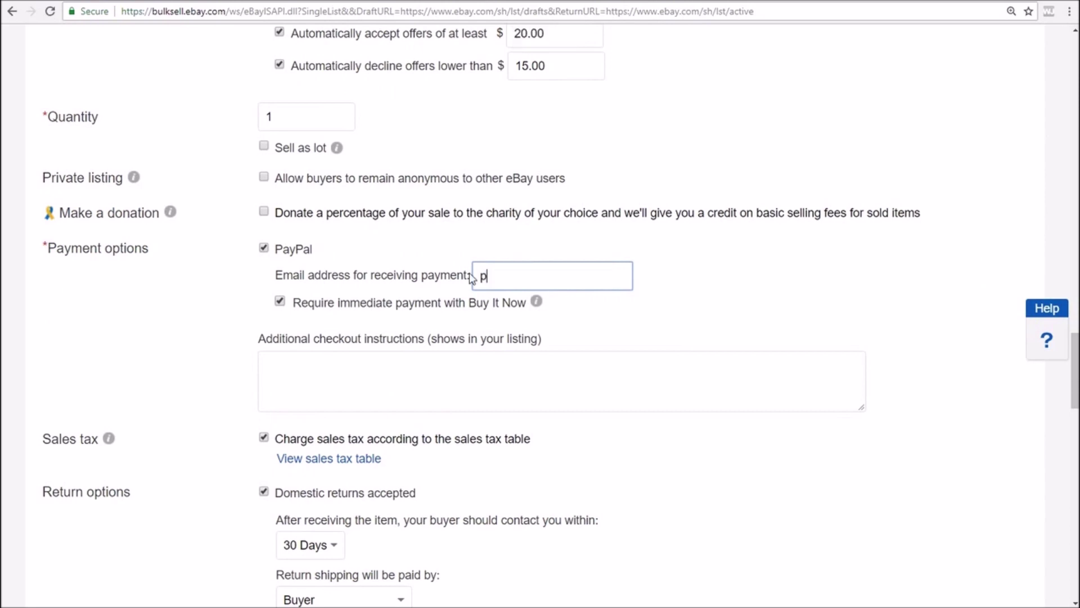
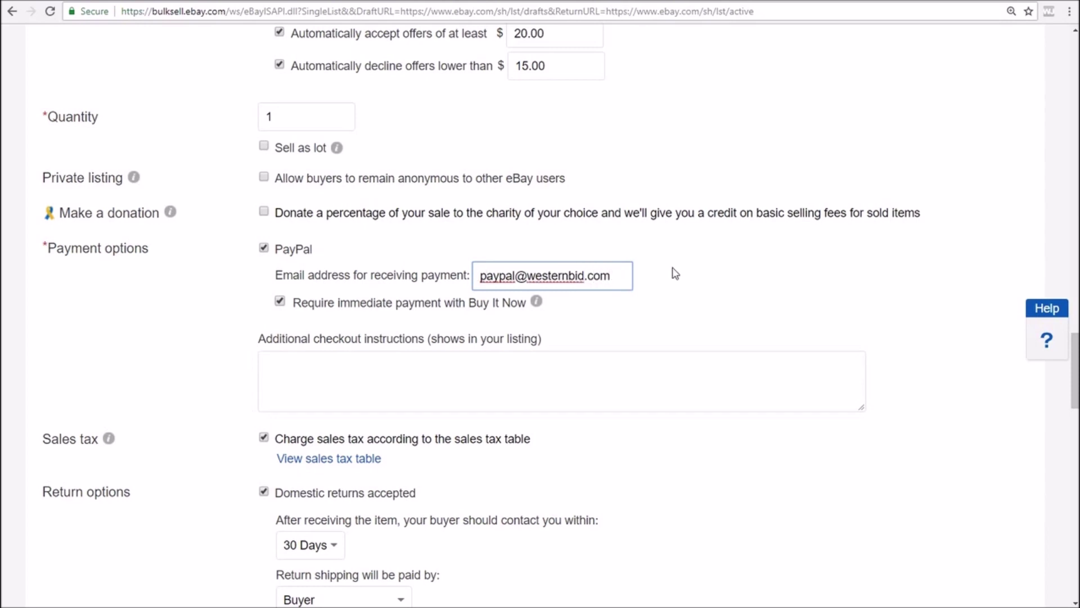
{"action": "left_click", "coordinate": [675, 274]}
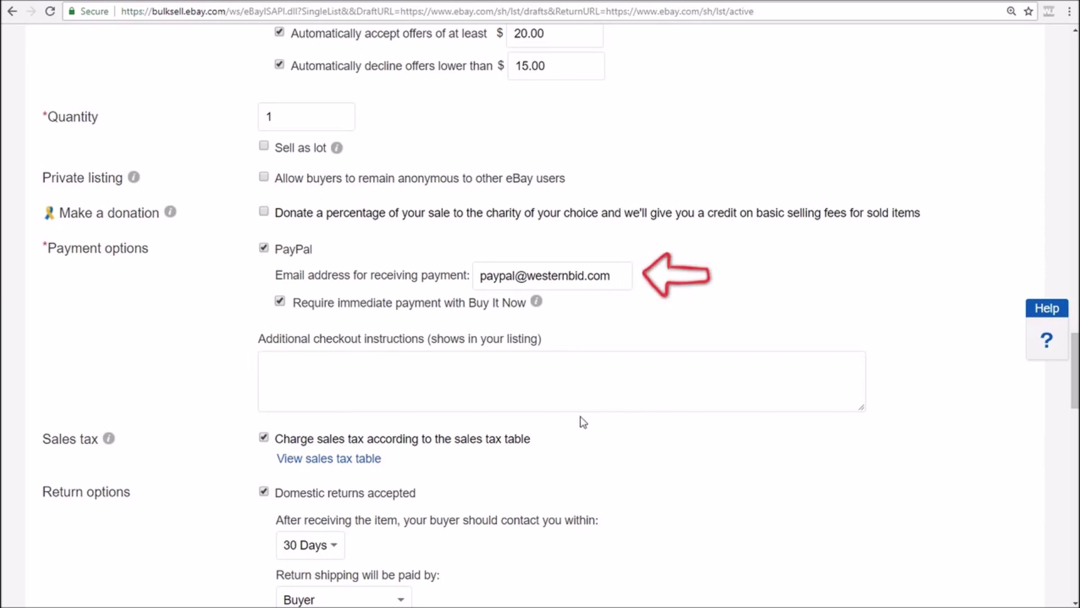
{"action": "scroll", "coordinate": [178, 386], "scroll_direction": "down", "scroll_amount": 2}
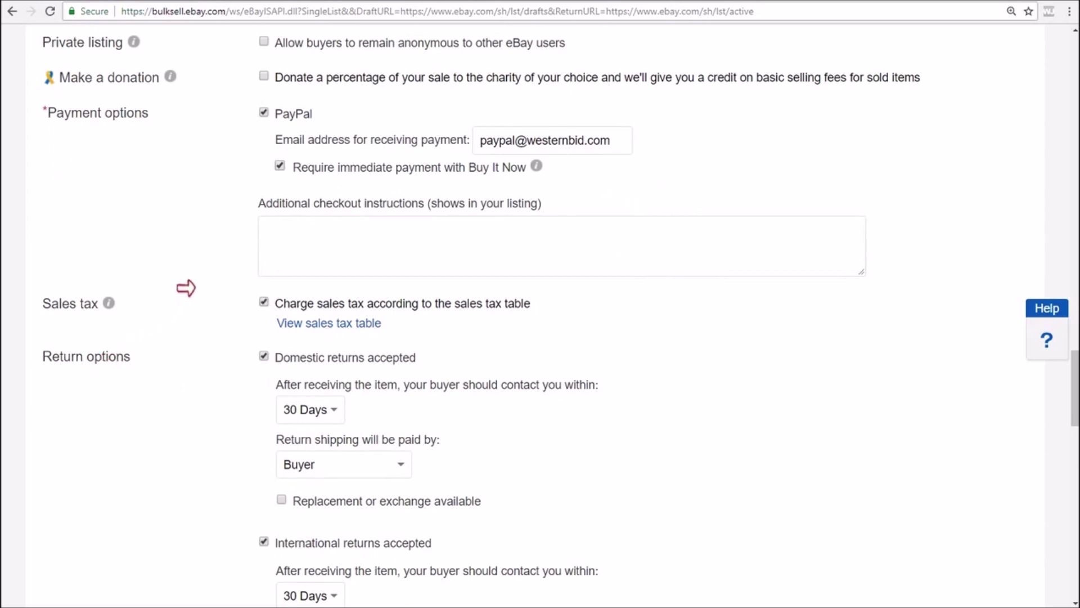
{"action": "left_click", "coordinate": [263, 303]}
{"action": "left_click", "coordinate": [264, 303]}
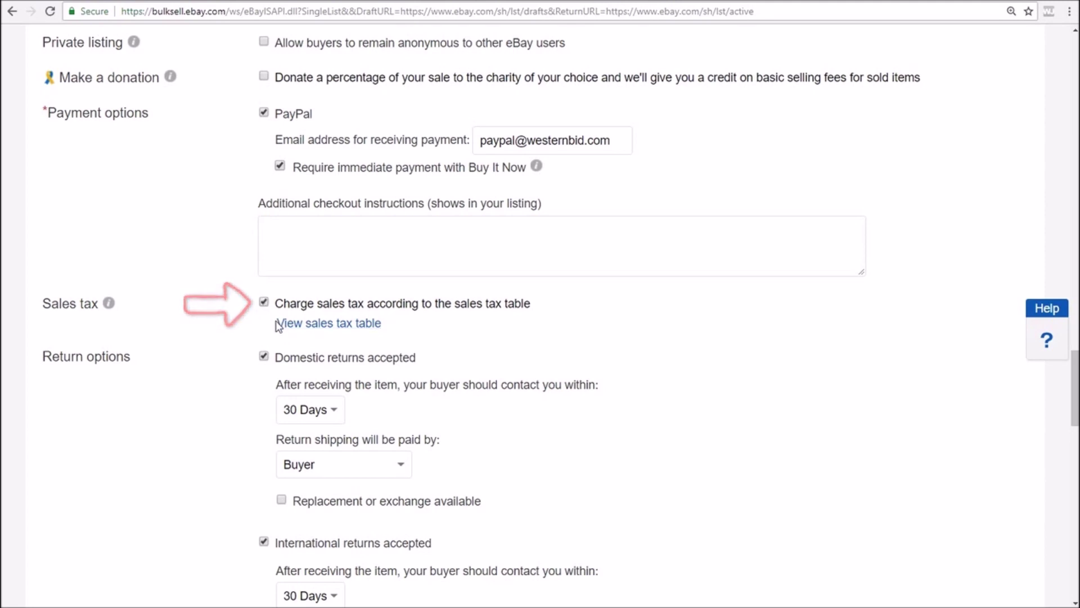
{"action": "left_click", "coordinate": [323, 324]}
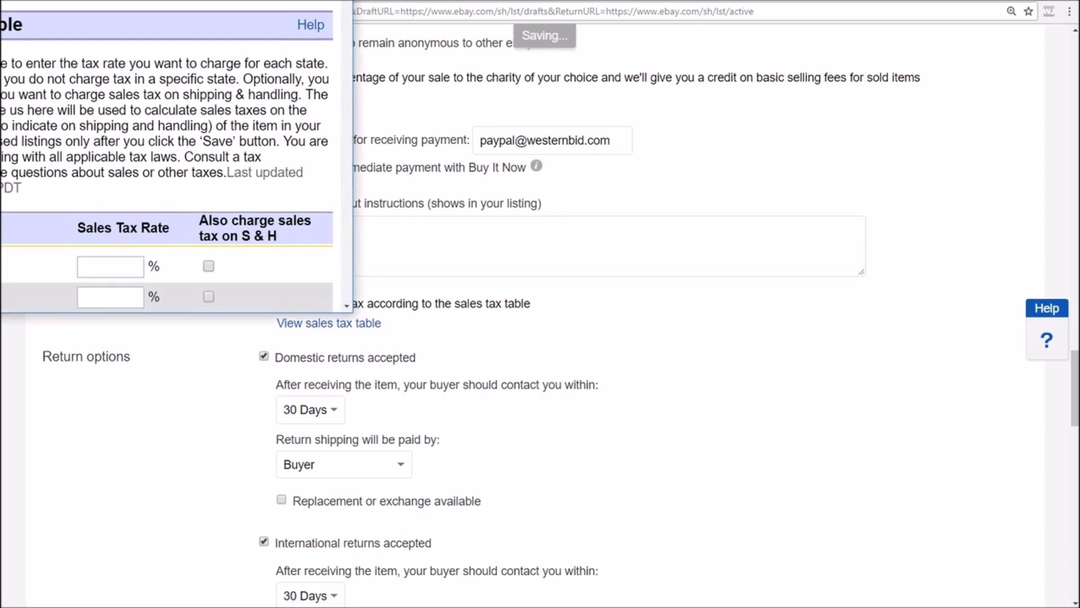
{"action": "scroll", "coordinate": [461, 208], "scroll_direction": "down", "scroll_amount": 3}
{"action": "scroll", "coordinate": [461, 211], "scroll_direction": "down", "scroll_amount": 4}
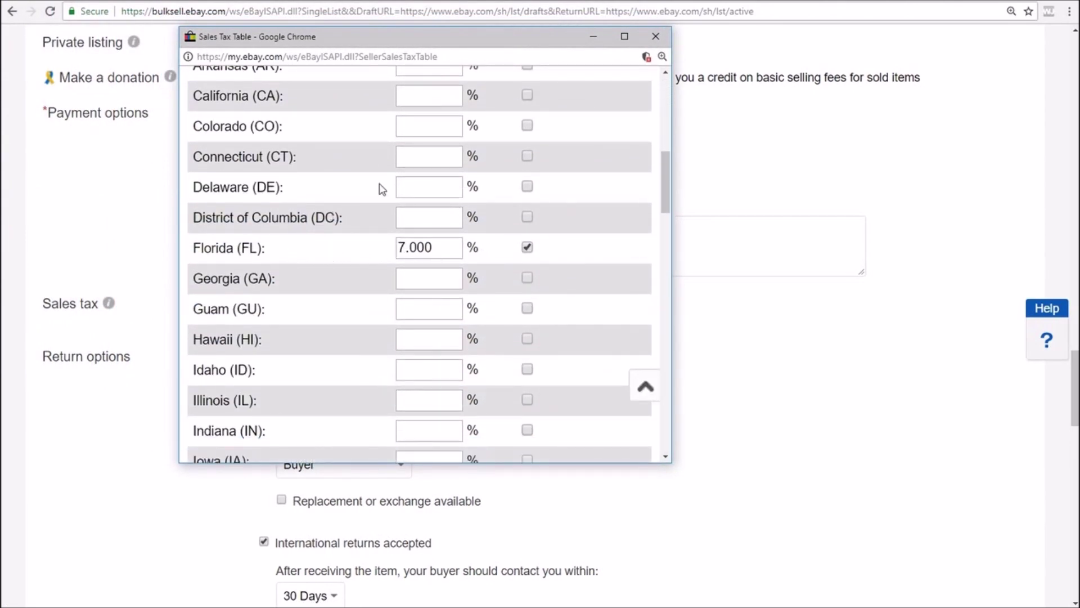
{"action": "left_click", "coordinate": [657, 37]}
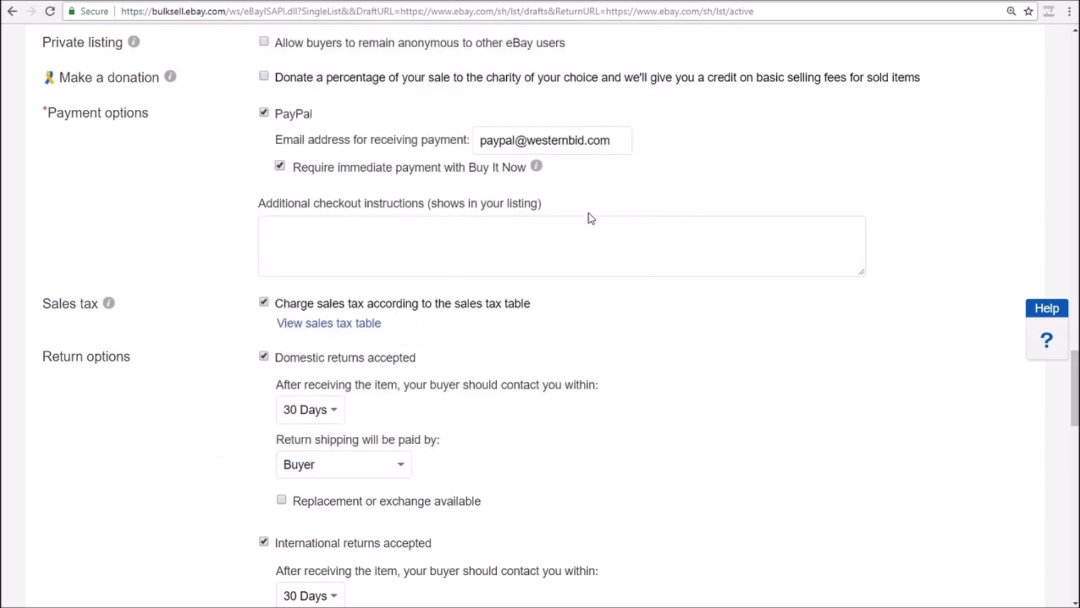
{"action": "scroll", "coordinate": [565, 281], "scroll_direction": "down", "scroll_amount": 2}
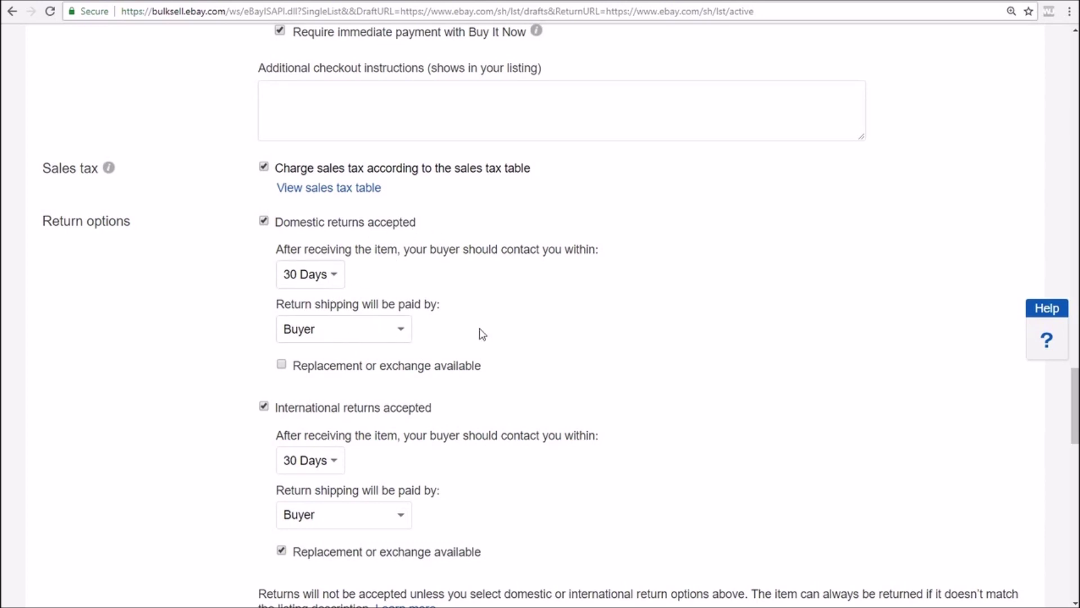
Untick 'Replacement or exchange available' under International returns accepted
{"action": "scroll", "coordinate": [489, 330], "scroll_direction": "down", "scroll_amount": 2}
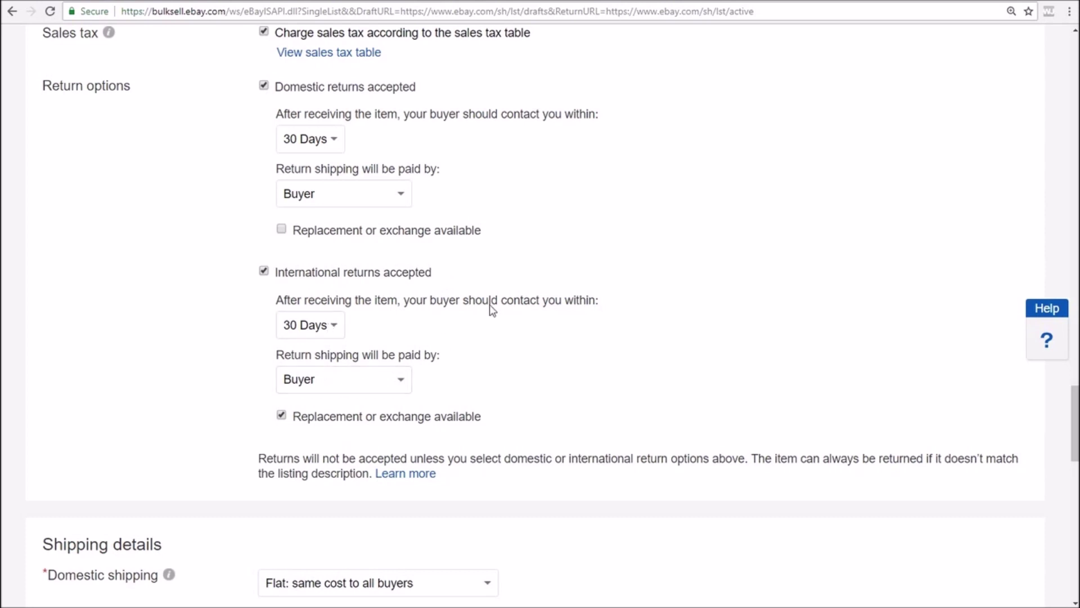
{"action": "left_click", "coordinate": [282, 417]}
{"action": "scroll", "coordinate": [521, 304], "scroll_direction": "down", "scroll_amount": 5}
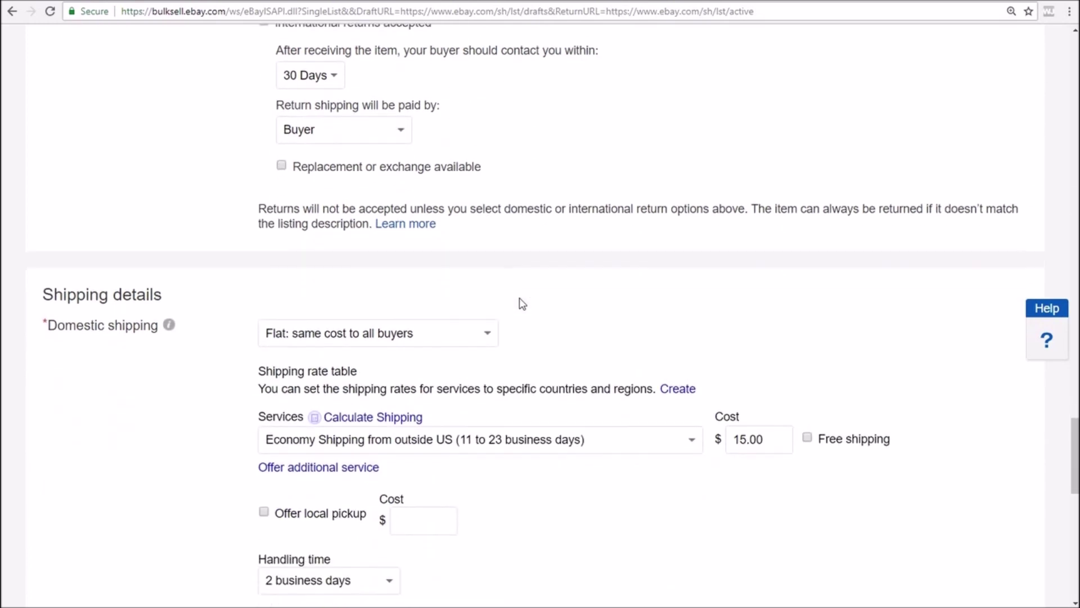
{"action": "scroll", "coordinate": [520, 297], "scroll_direction": "down", "scroll_amount": 1}
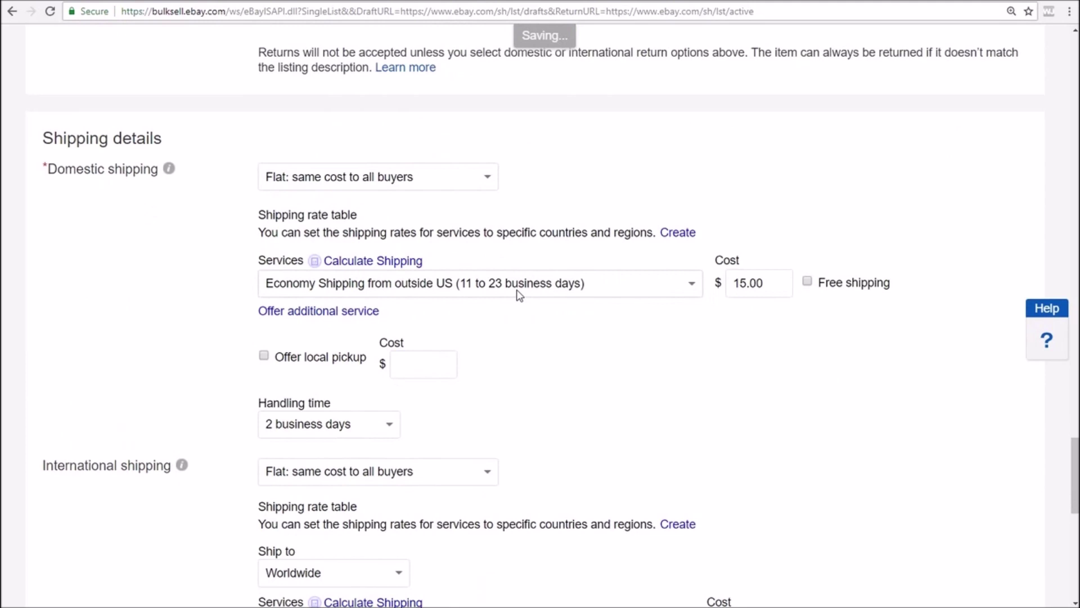
{"action": "scroll", "coordinate": [517, 293], "scroll_direction": "down", "scroll_amount": 1}
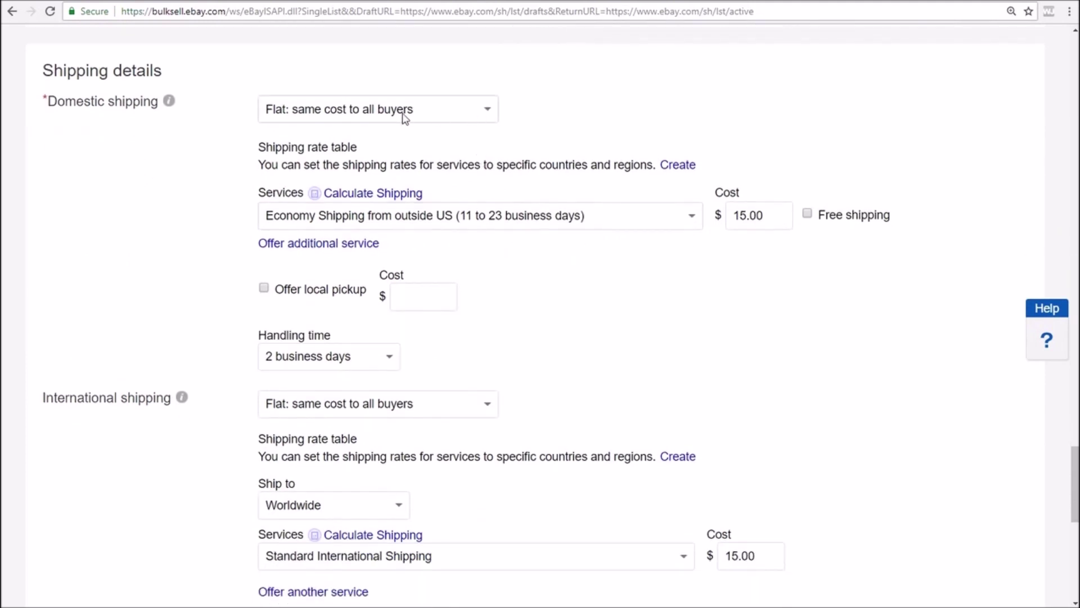
{"action": "left_click", "coordinate": [487, 109]}
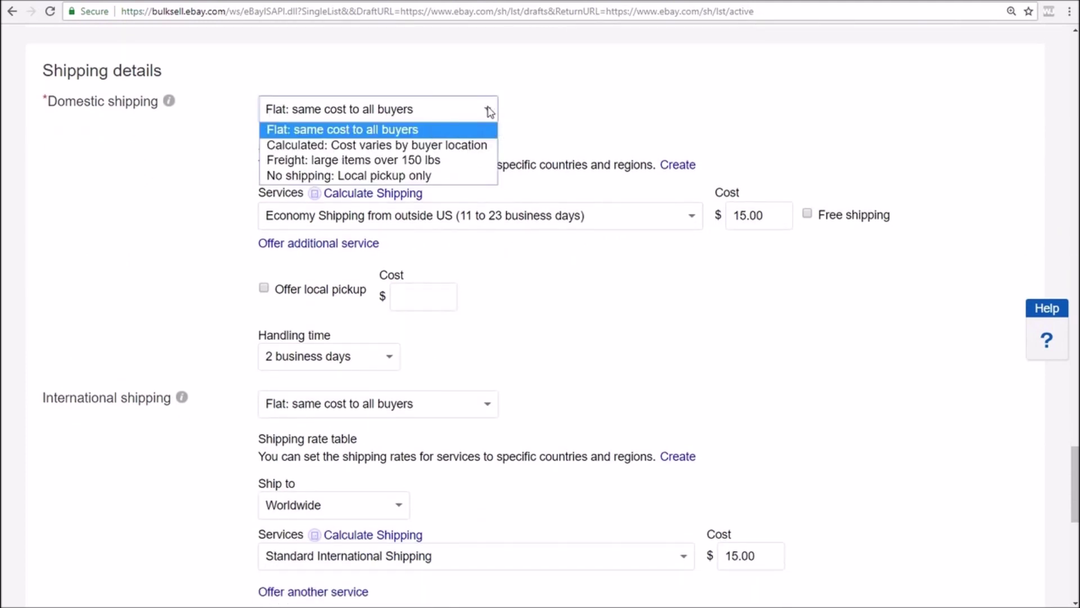
{"action": "left_click", "coordinate": [381, 130]}
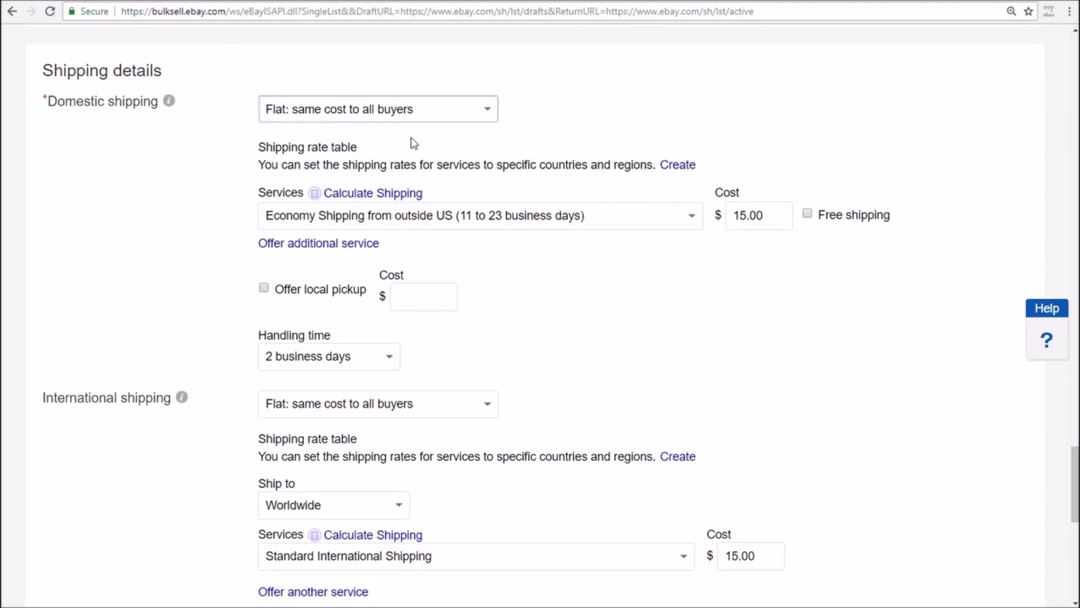
{"action": "left_click", "coordinate": [690, 220]}
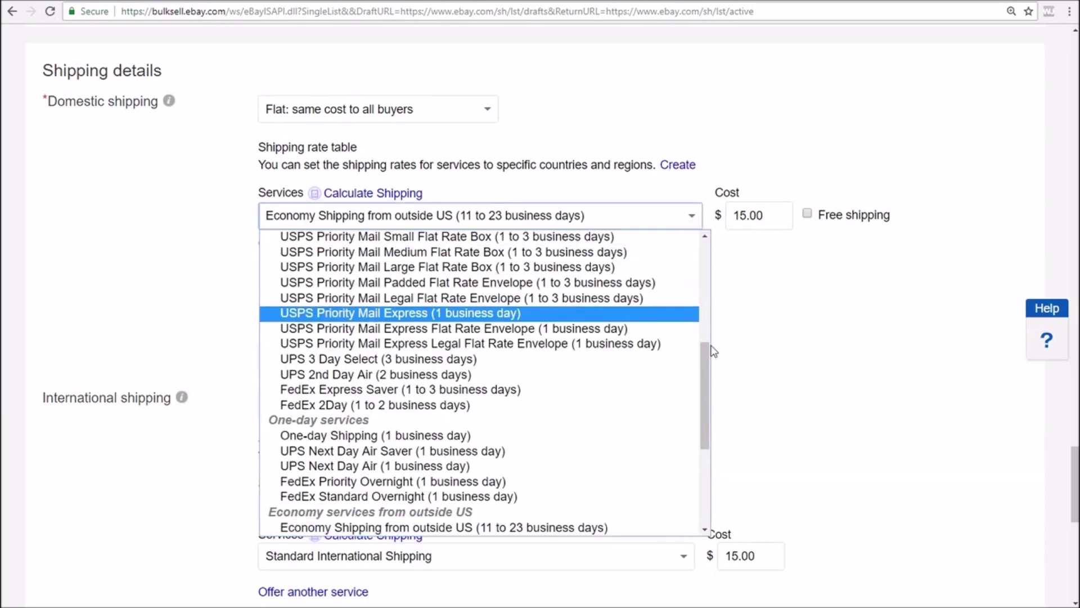
{"action": "left_click_drag", "start_coordinate": [710, 369], "coordinate": [710, 401]}
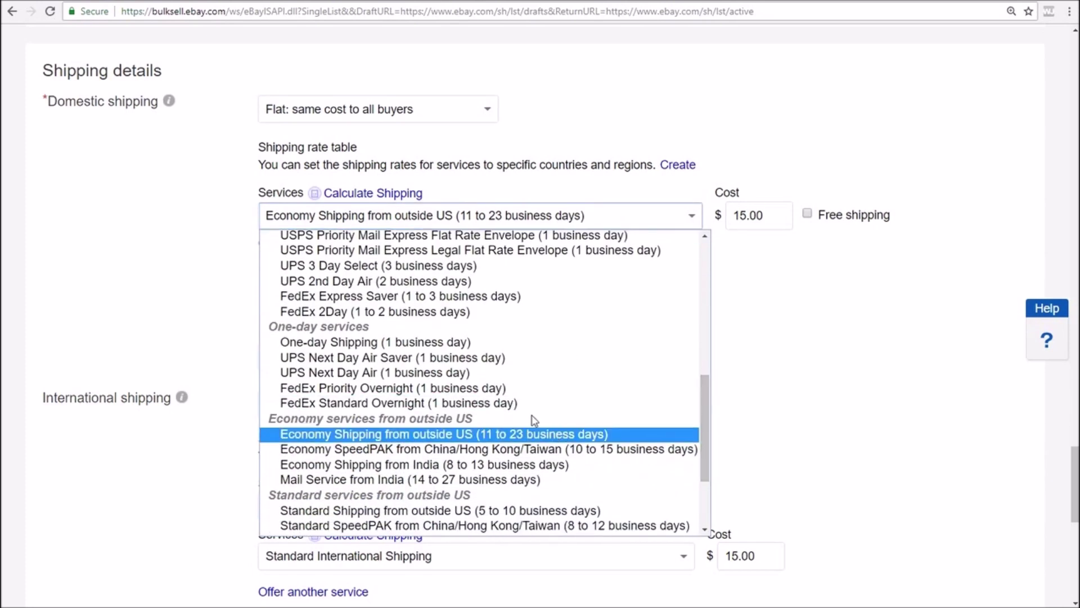
{"action": "left_click", "coordinate": [466, 436]}
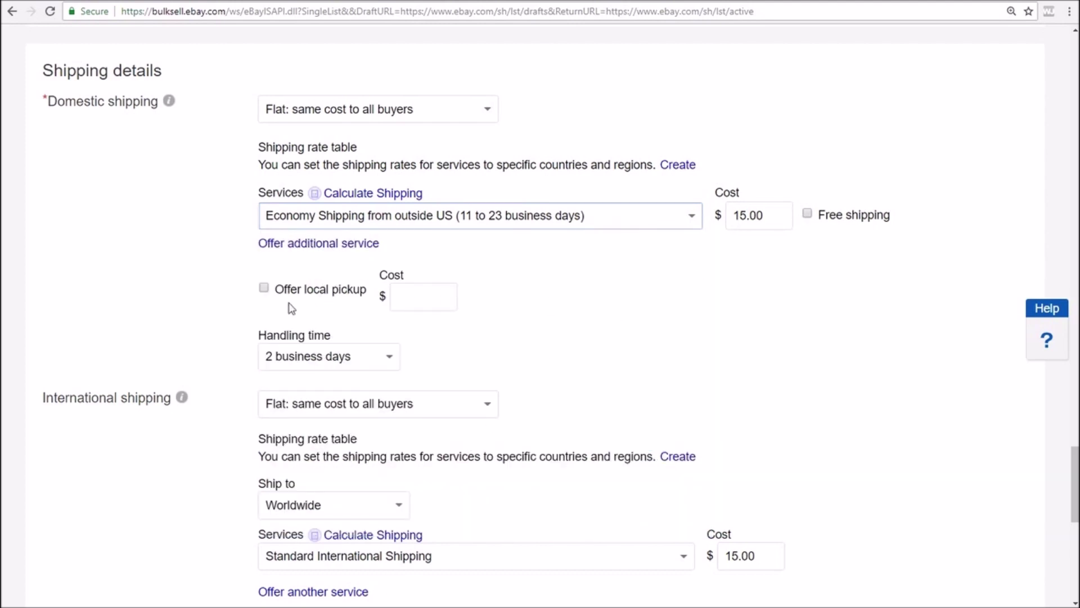
Keep international shipping as flat-rate to Worldwide
{"action": "scroll", "coordinate": [533, 346], "scroll_direction": "down", "scroll_amount": 2}
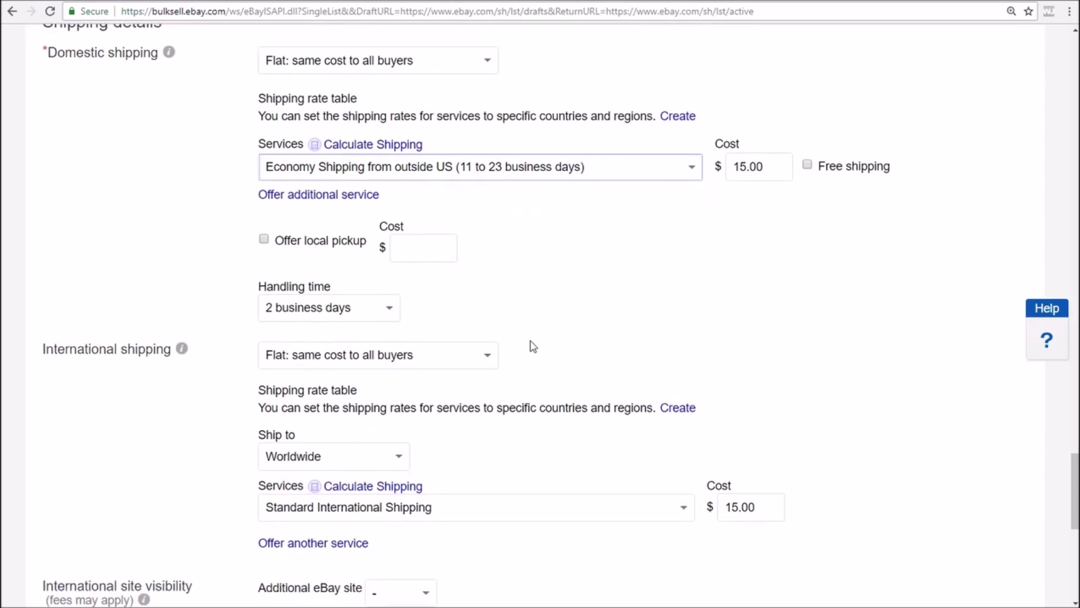
{"action": "left_click_drag", "start_coordinate": [44, 264], "coordinate": [195, 270]}
{"action": "left_click", "coordinate": [239, 280]}
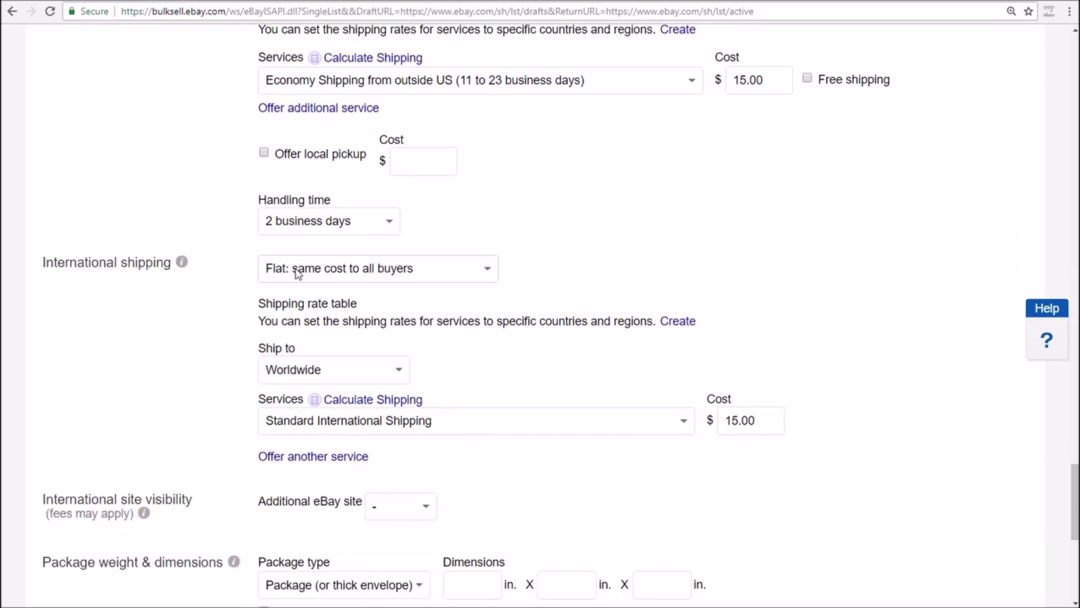
{"action": "left_click", "coordinate": [479, 270]}
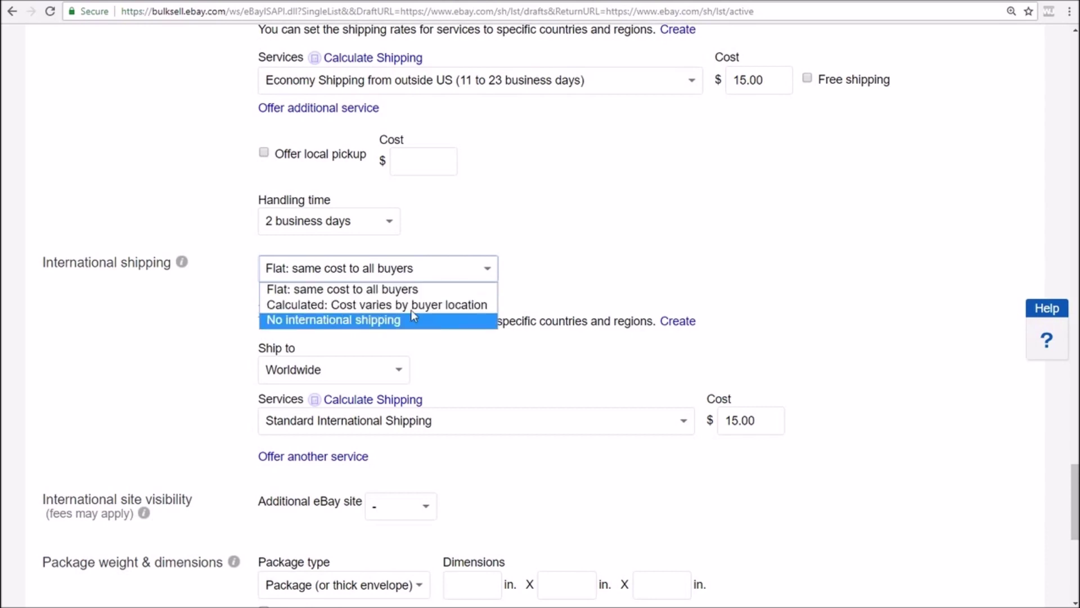
{"action": "left_click", "coordinate": [406, 289]}
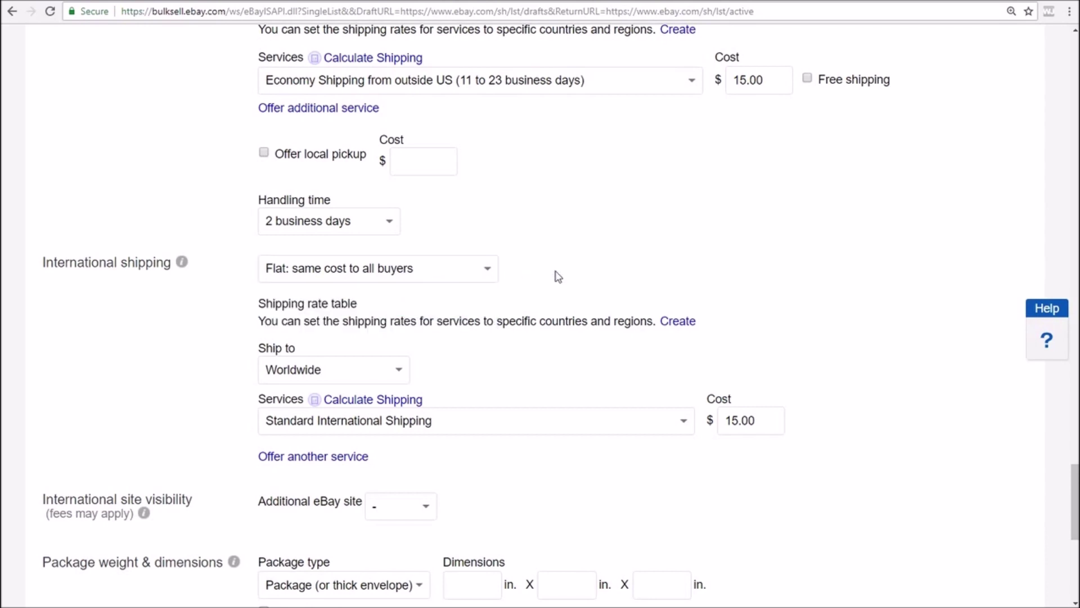
{"action": "left_click", "coordinate": [398, 372]}
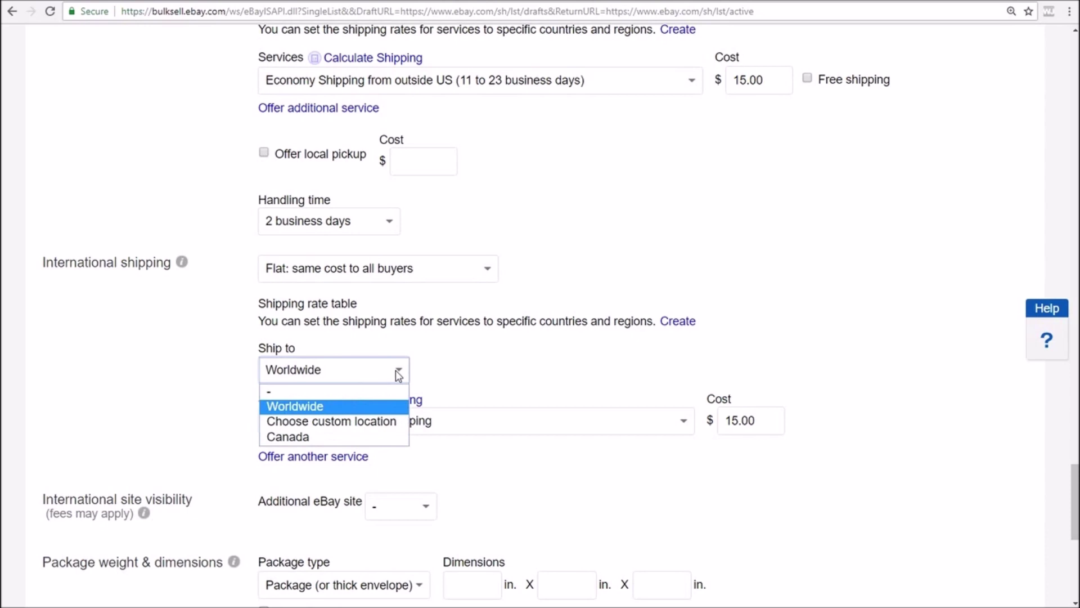
{"action": "left_click", "coordinate": [448, 369]}
Choose Standard International Shipping as the service, leaving the cost at 15.00
{"action": "scroll", "coordinate": [448, 369], "scroll_direction": "down", "scroll_amount": 2}
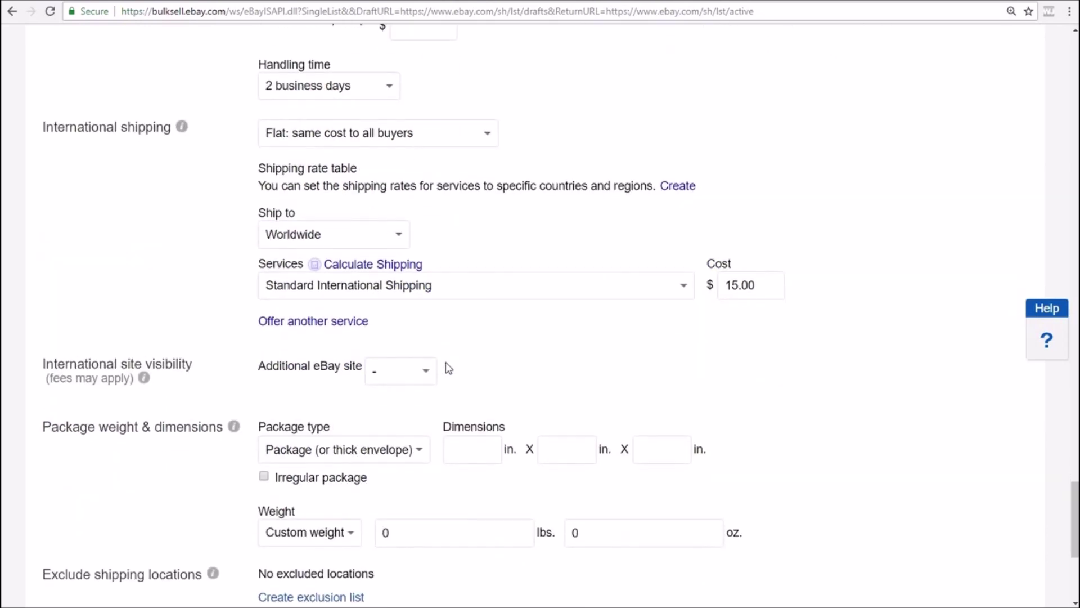
{"action": "left_click", "coordinate": [682, 285]}
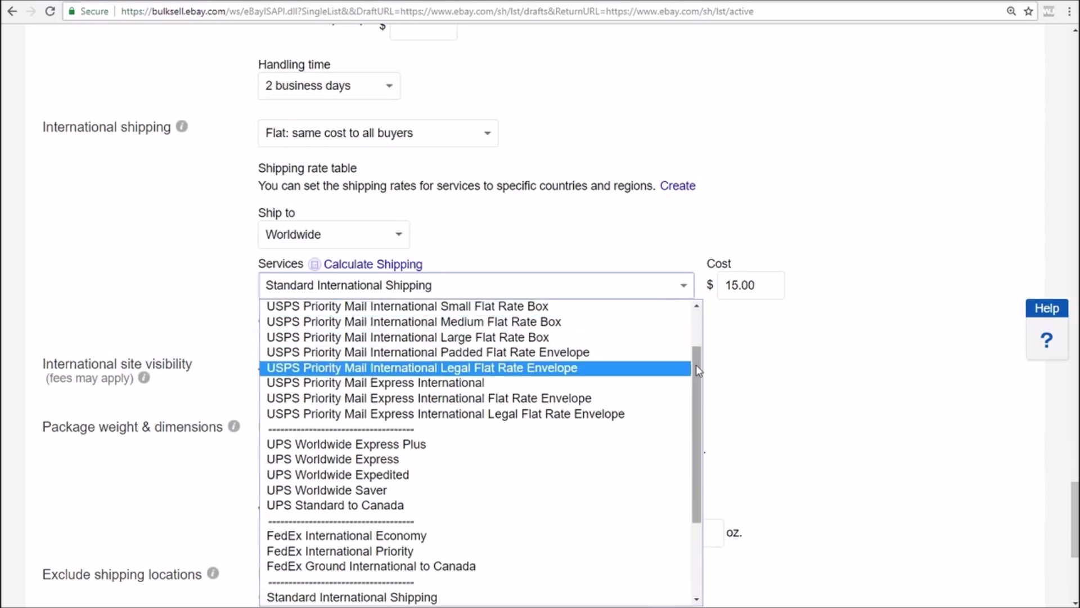
{"action": "scroll", "coordinate": [697, 365], "scroll_direction": "up", "scroll_amount": 1}
{"action": "scroll", "coordinate": [697, 366], "scroll_direction": "down", "scroll_amount": 1}
{"action": "left_click_drag", "start_coordinate": [706, 366], "coordinate": [707, 454]}
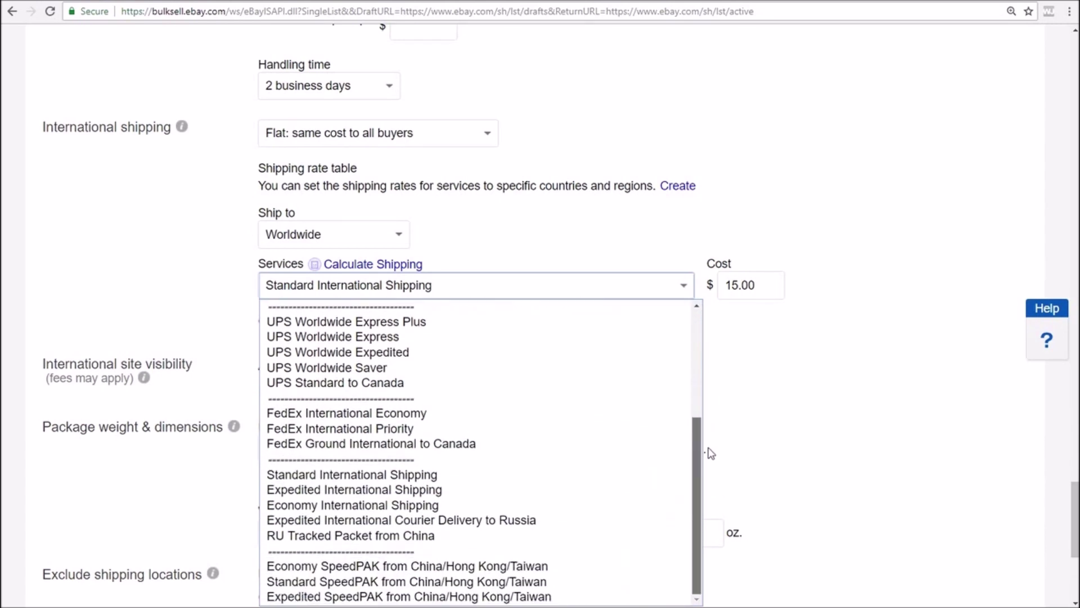
{"action": "left_click", "coordinate": [528, 481]}
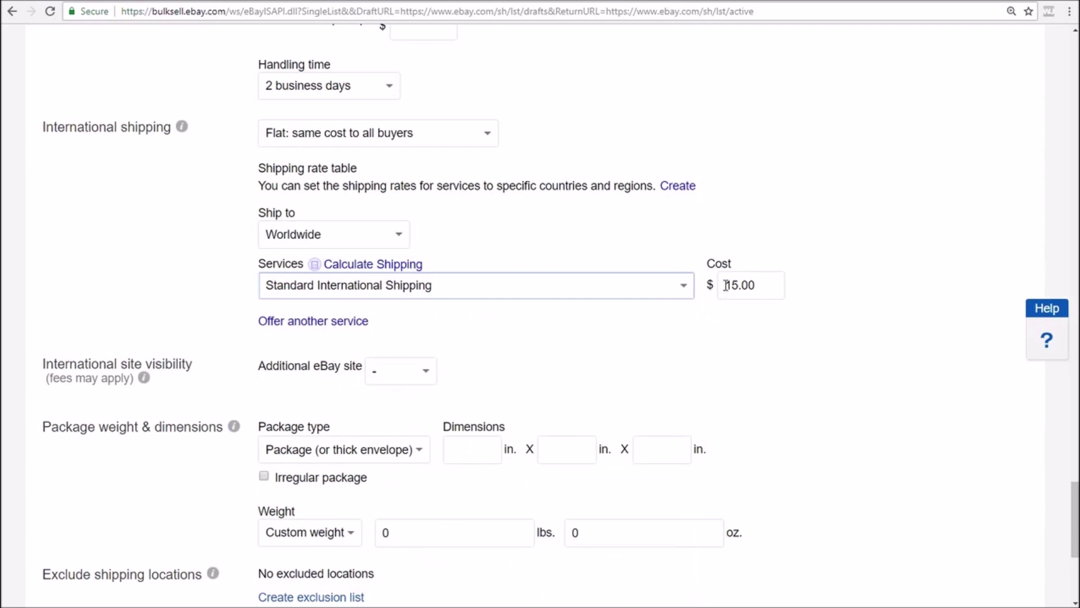
{"action": "left_click", "coordinate": [538, 360]}
Leave the Additional eBay site set to '-' with no extra site
{"action": "scroll", "coordinate": [538, 360], "scroll_direction": "down", "scroll_amount": 1}
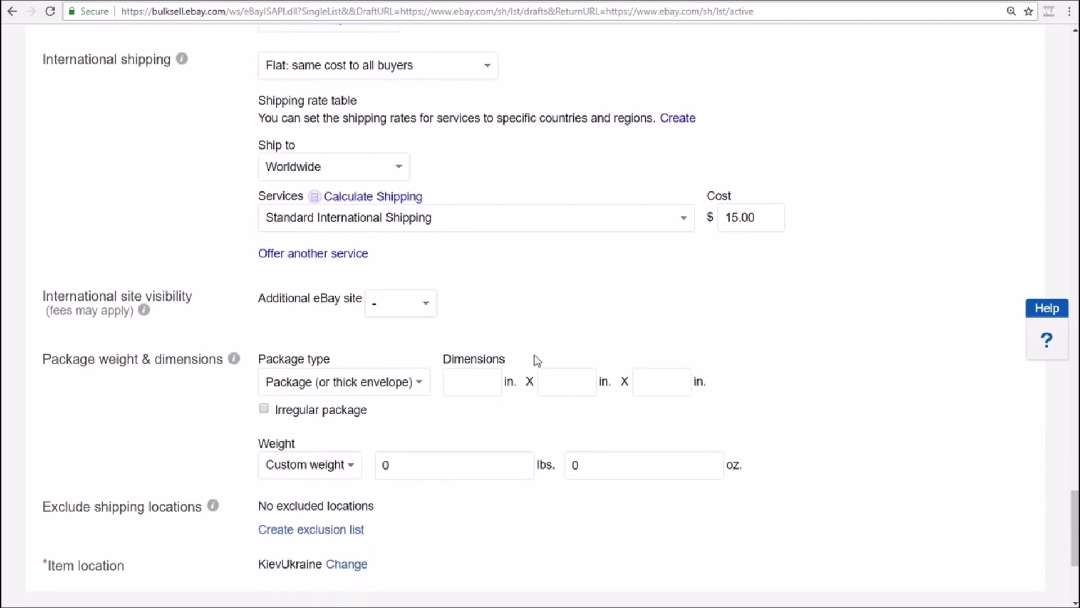
{"action": "left_click_drag", "start_coordinate": [50, 313], "coordinate": [133, 311]}
{"action": "left_click", "coordinate": [428, 310]}
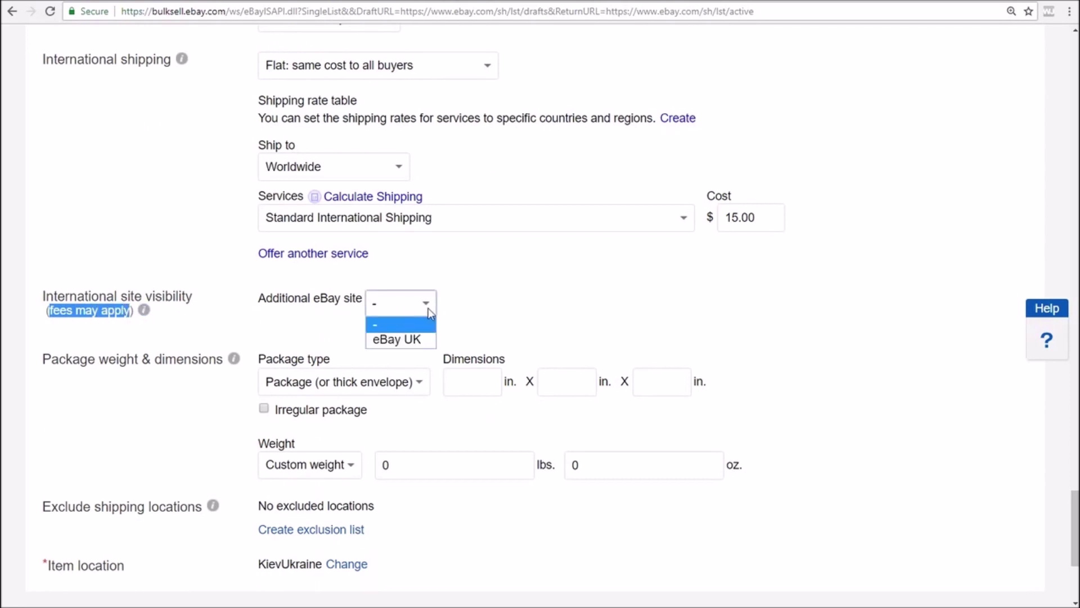
{"action": "left_click", "coordinate": [505, 302]}
{"action": "scroll", "coordinate": [504, 302], "scroll_direction": "down", "scroll_amount": 3}
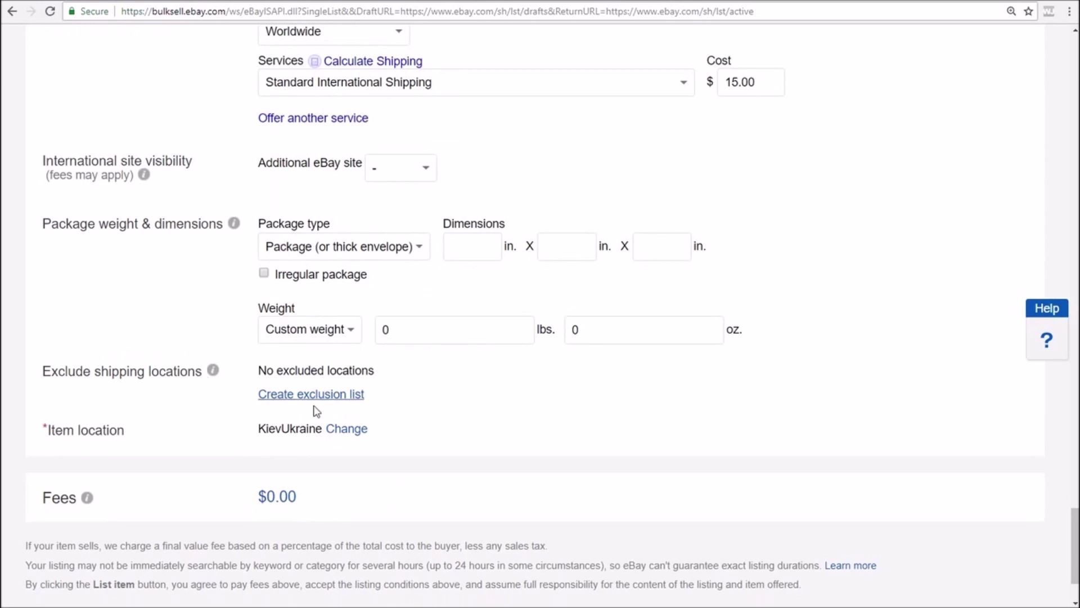
Edit the item location, keeping Country as Ukraine and City as Kiev
{"action": "left_click", "coordinate": [345, 430]}
{"action": "scroll", "coordinate": [392, 425], "scroll_direction": "down", "scroll_amount": 3}
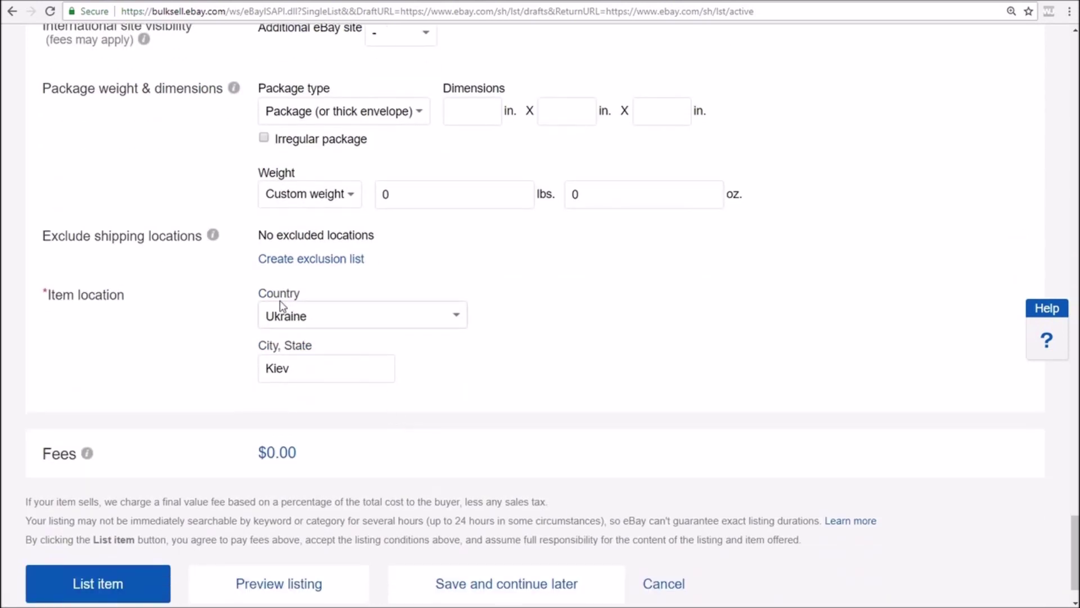
{"action": "left_click", "coordinate": [454, 320]}
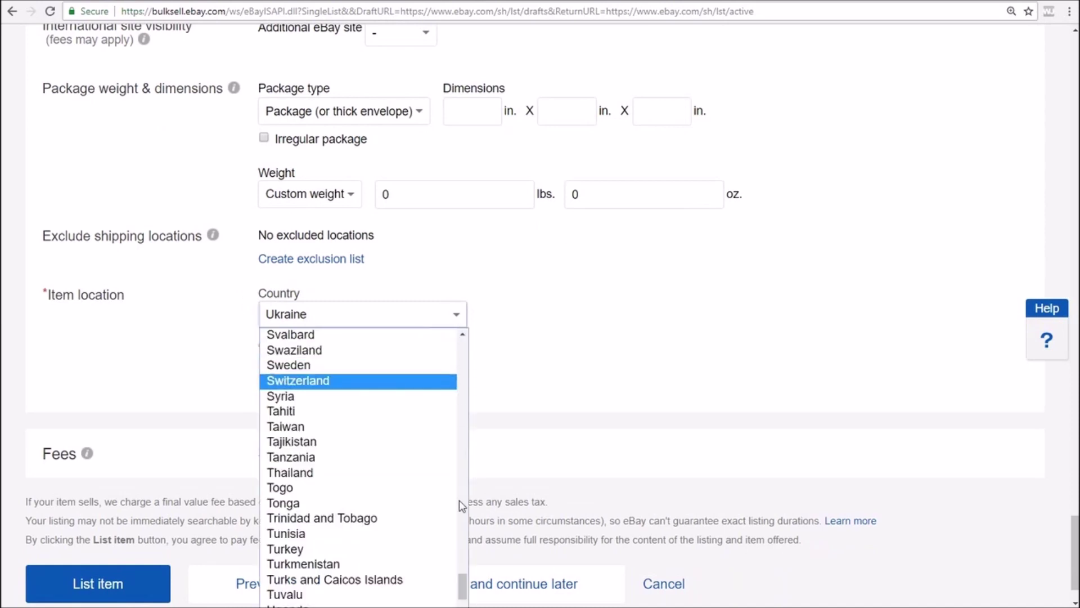
{"action": "scroll", "coordinate": [456, 588], "scroll_direction": "down", "scroll_amount": 3}
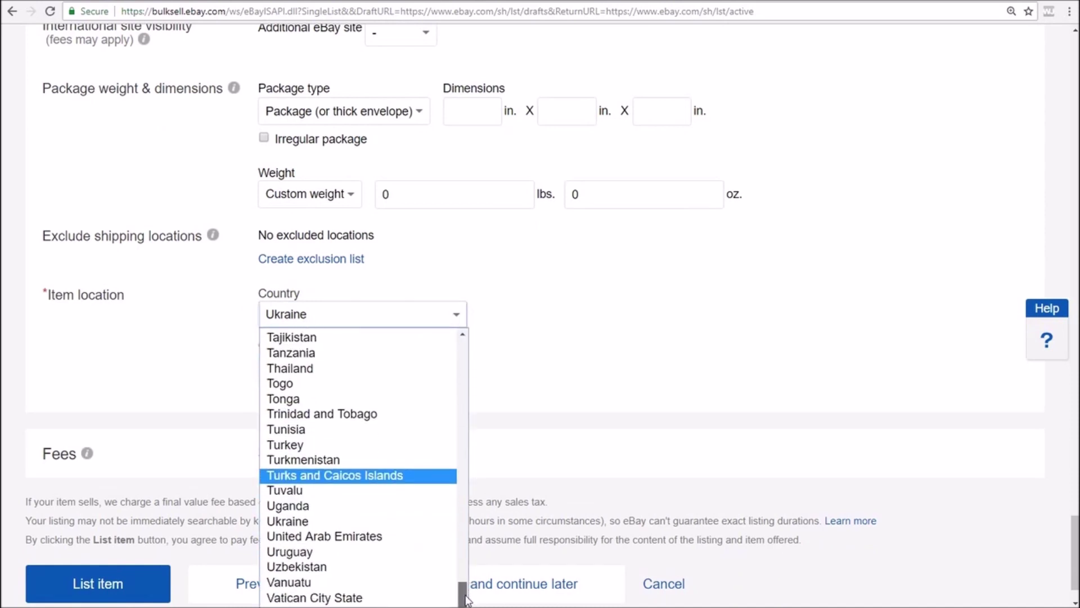
{"action": "left_click", "coordinate": [366, 512]}
{"action": "left_click", "coordinate": [307, 373]}
{"action": "left_click", "coordinate": [456, 374]}
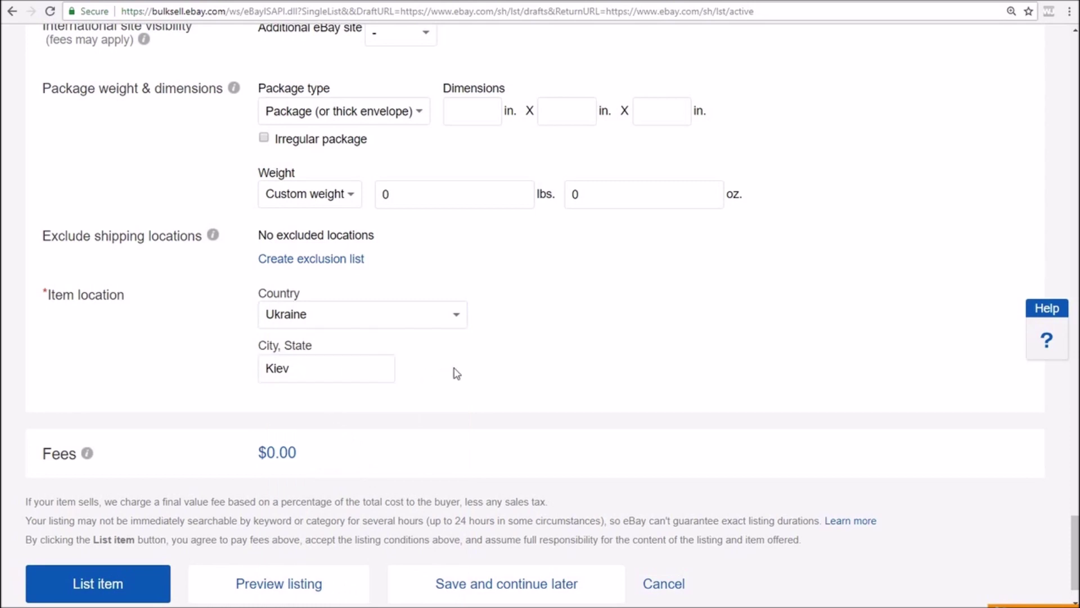
{"action": "scroll", "coordinate": [457, 374], "scroll_direction": "down", "scroll_amount": 1}
{"action": "left_click", "coordinate": [289, 525]}
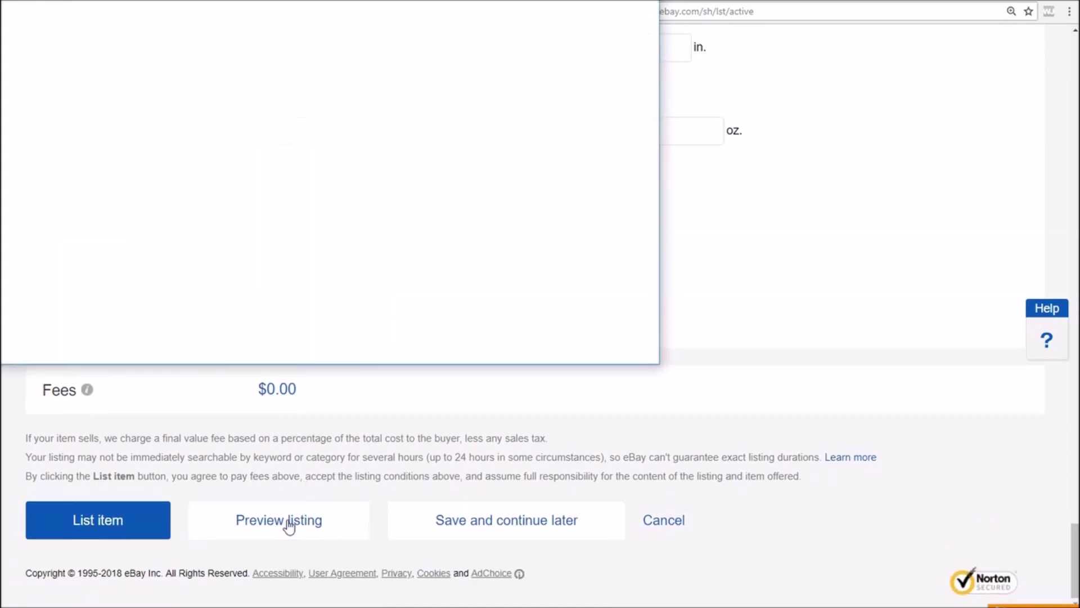
{"action": "left_click_drag", "start_coordinate": [410, 5], "coordinate": [592, 83]}
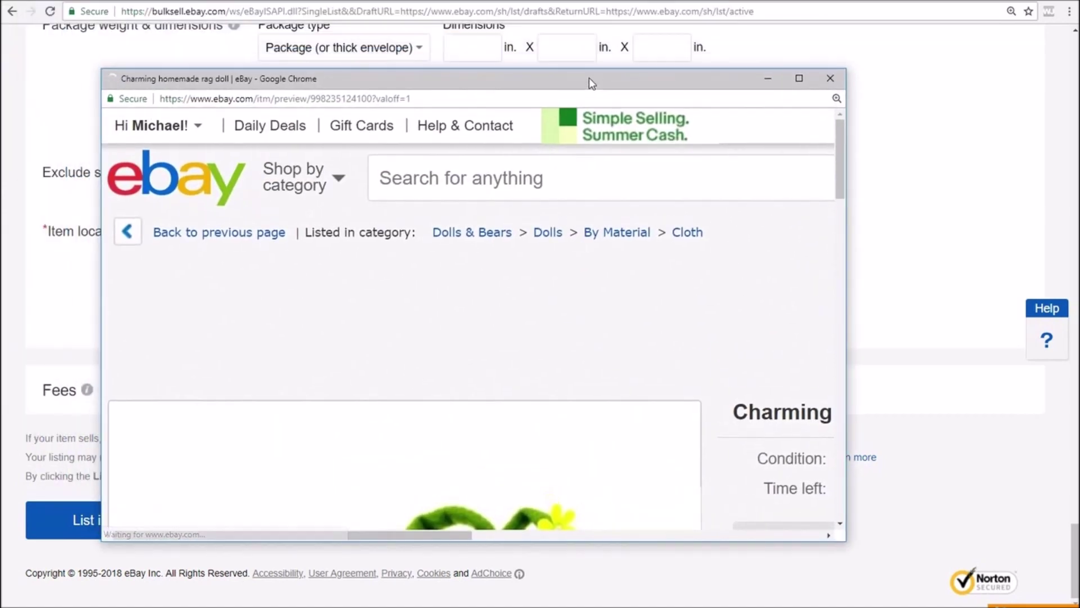
{"action": "scroll", "coordinate": [680, 231], "scroll_direction": "down", "scroll_amount": 3}
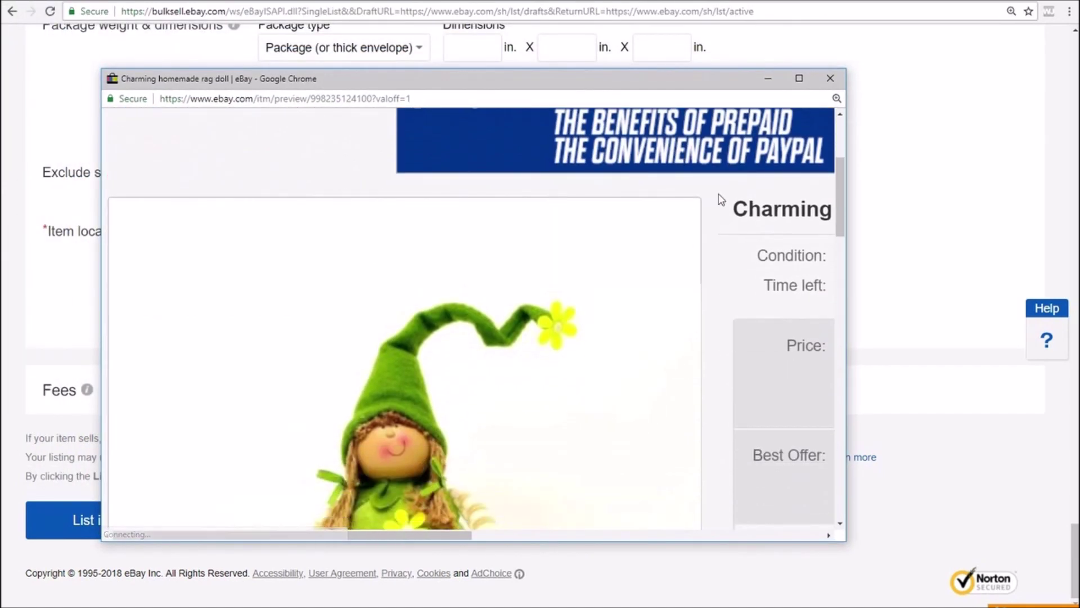
{"action": "left_click_drag", "start_coordinate": [450, 533], "coordinate": [615, 524]}
{"action": "scroll", "coordinate": [481, 384], "scroll_direction": "down", "scroll_amount": 5}
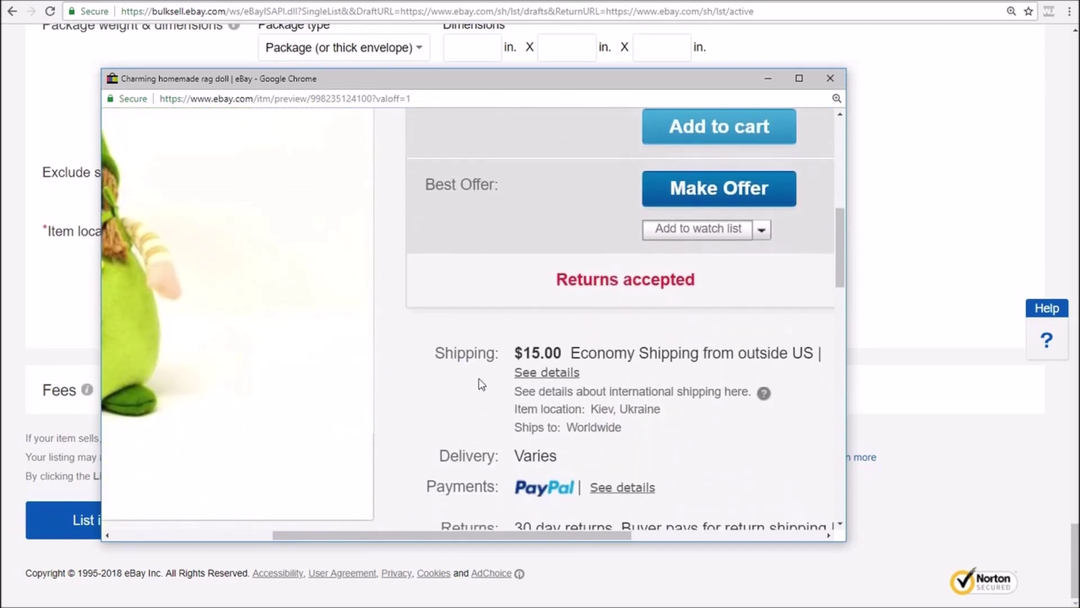
{"action": "scroll", "coordinate": [441, 332], "scroll_direction": "down", "scroll_amount": 6}
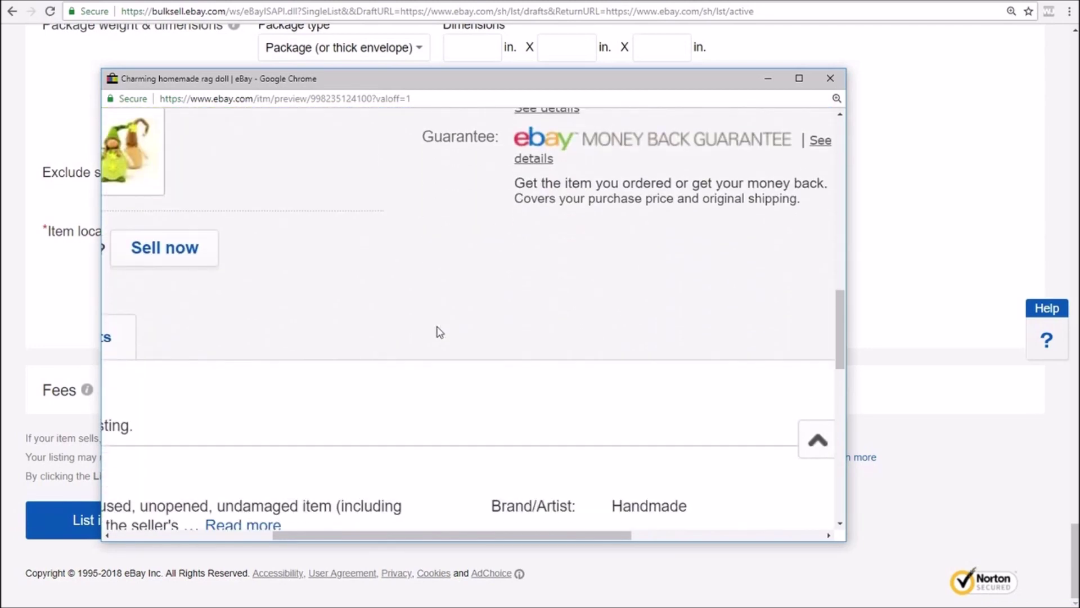
{"action": "left_click_drag", "start_coordinate": [308, 539], "coordinate": [306, 529]}
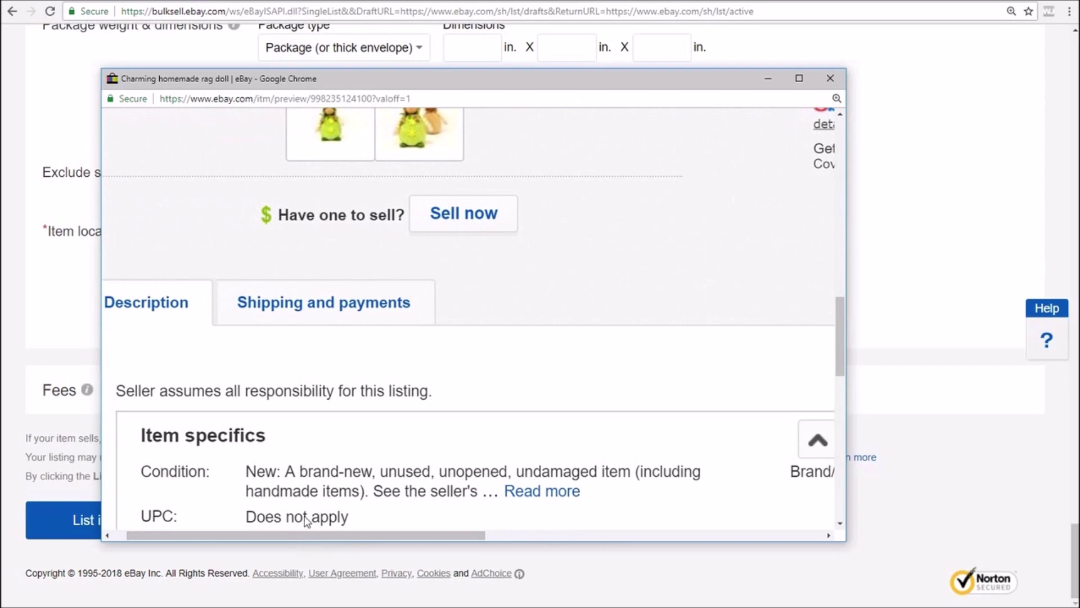
{"action": "left_click", "coordinate": [318, 315]}
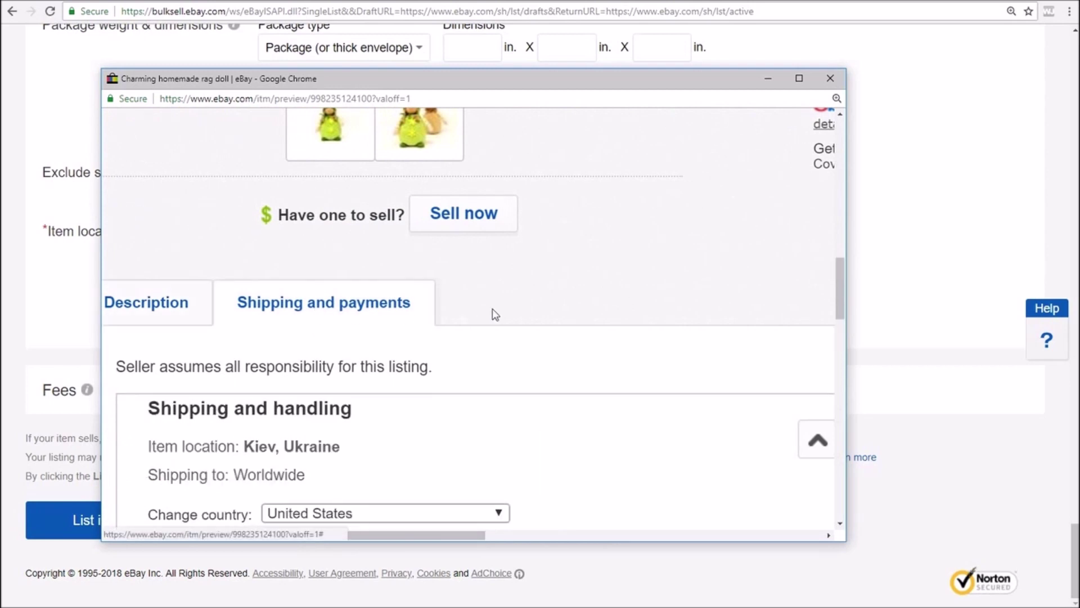
{"action": "scroll", "coordinate": [495, 315], "scroll_direction": "down", "scroll_amount": 3}
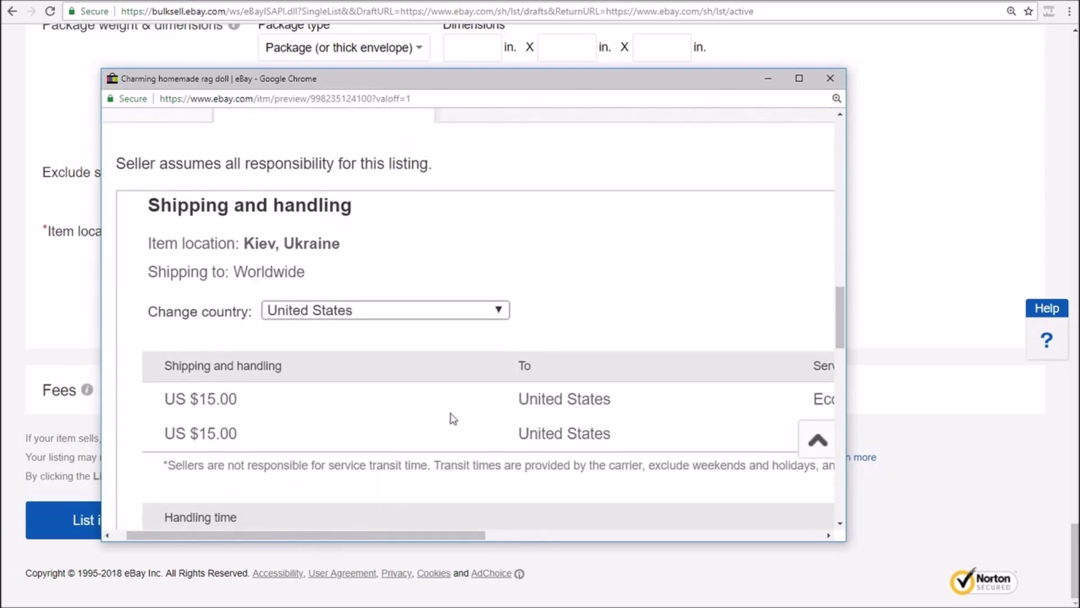
{"action": "left_click_drag", "start_coordinate": [403, 535], "coordinate": [389, 535]}
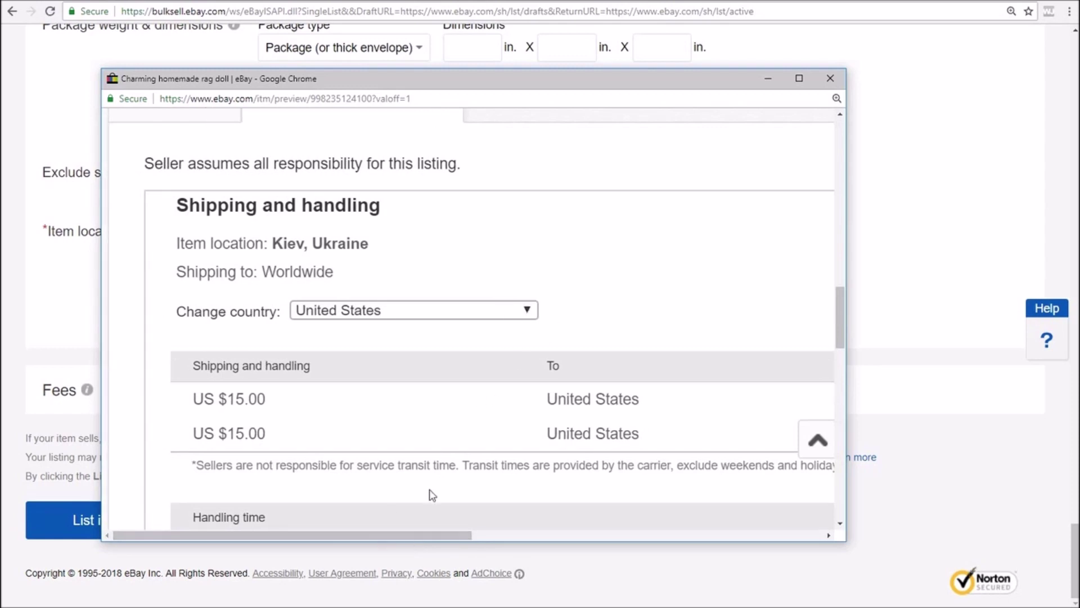
{"action": "left_click_drag", "start_coordinate": [422, 535], "coordinate": [643, 535]}
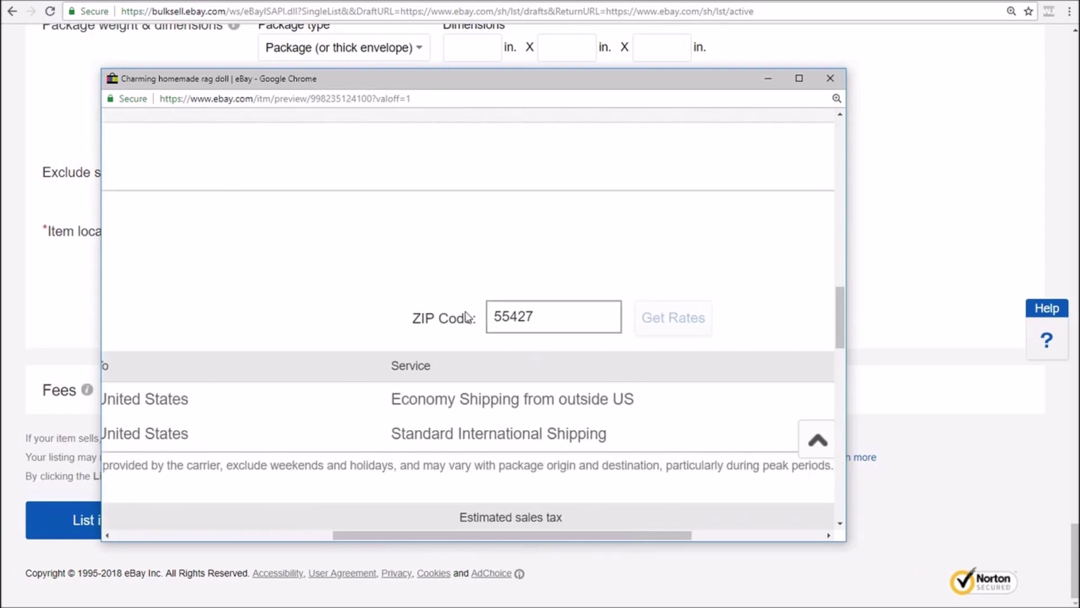
{"action": "scroll", "coordinate": [465, 317], "scroll_direction": "down", "scroll_amount": 4}
{"action": "left_click_drag", "start_coordinate": [543, 535], "coordinate": [612, 535]}
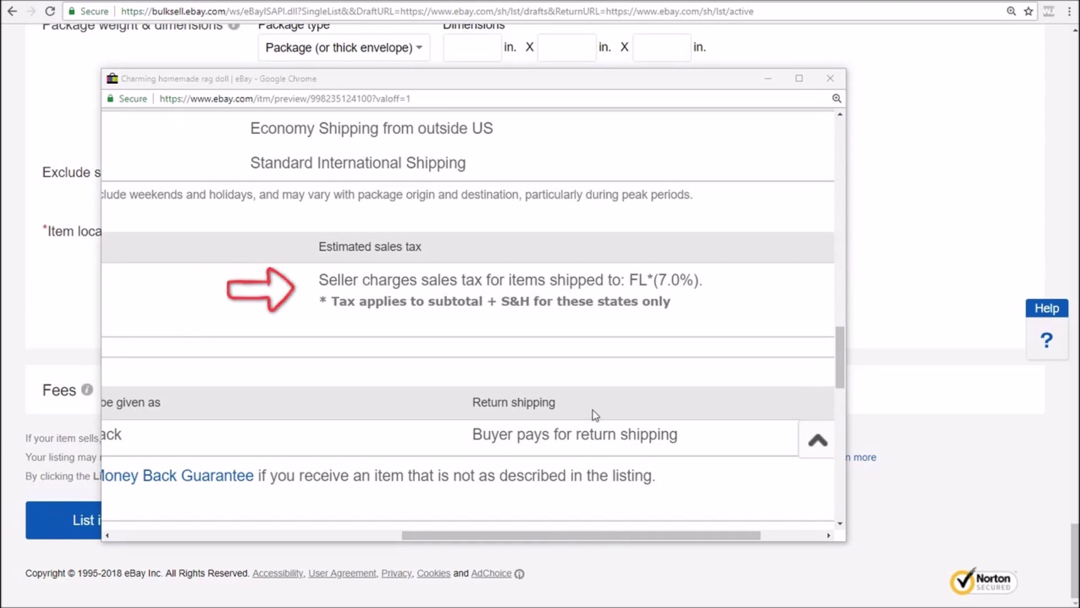
{"action": "left_click", "coordinate": [831, 79]}
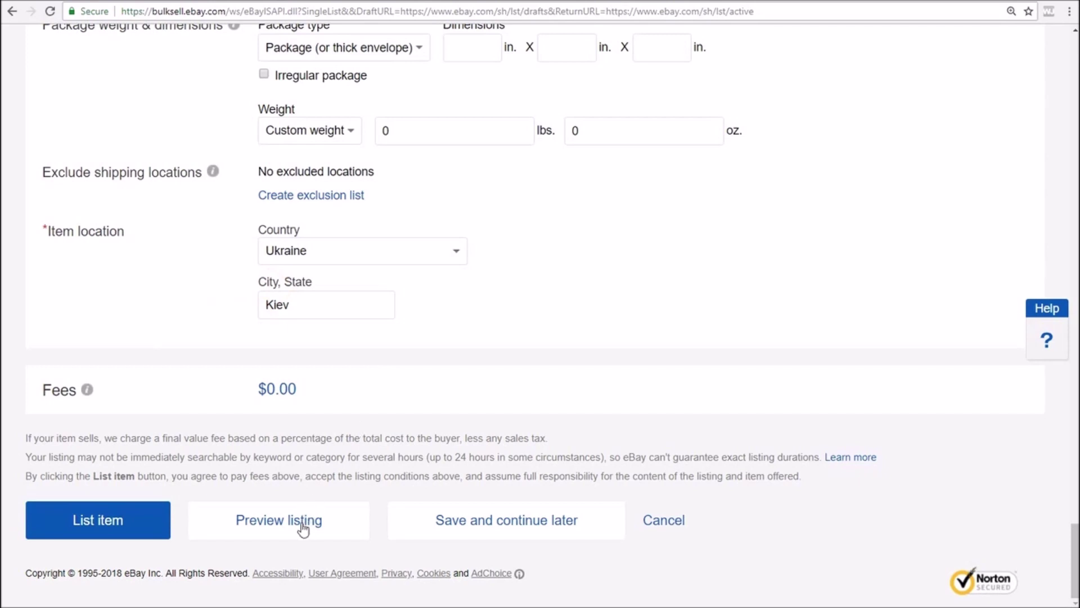
List the rag doll item and open its live page from the Success dialog
{"action": "left_click", "coordinate": [93, 526]}
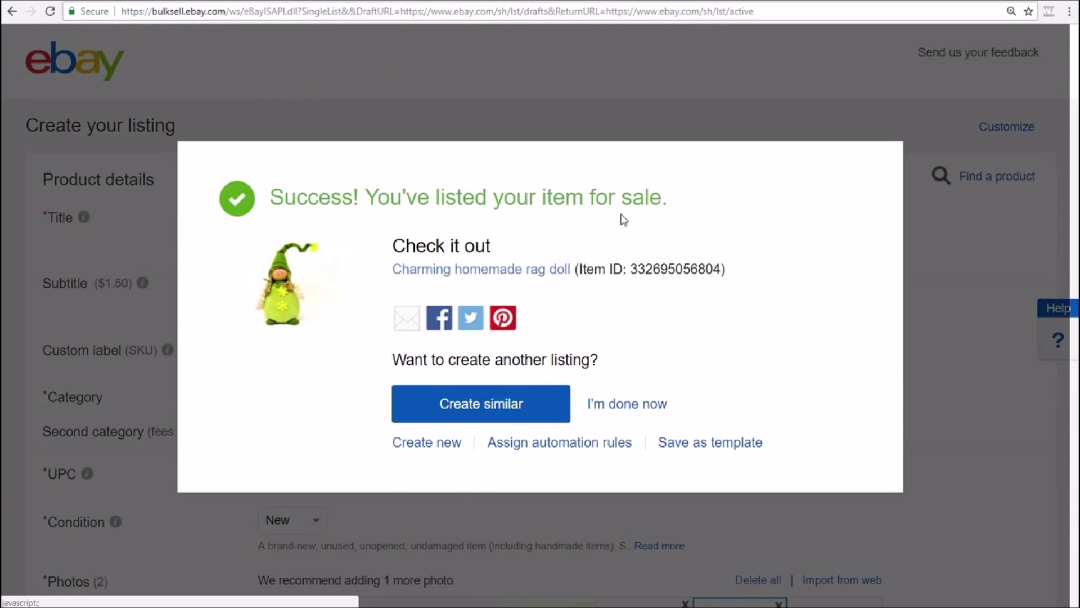
{"action": "left_click", "coordinate": [482, 271]}
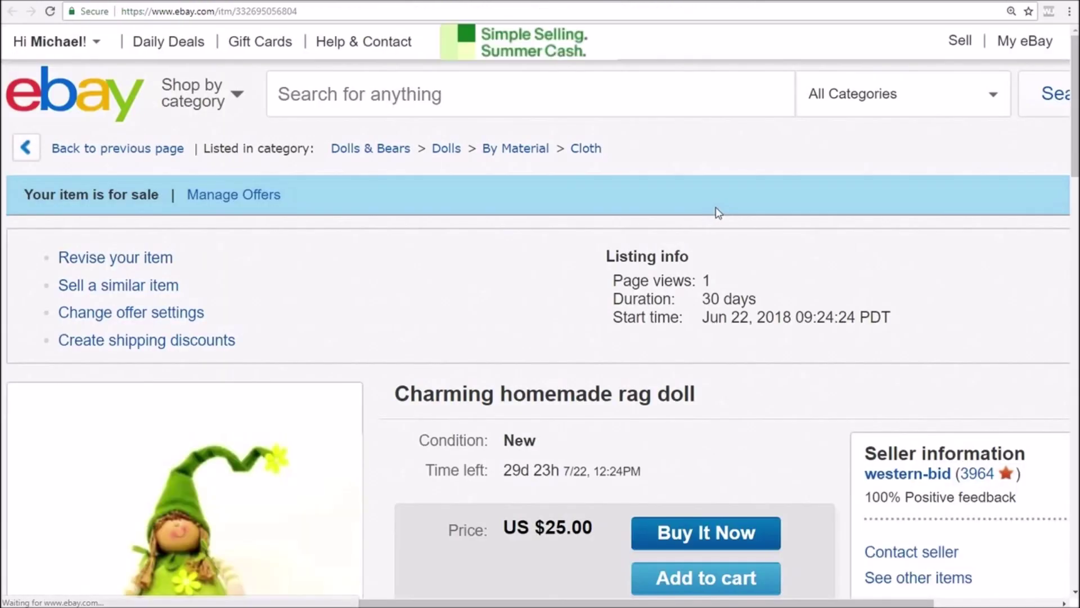
Set Chrome zoom to 125% and scroll down to the listing's shipping and description
{"action": "left_click", "coordinate": [1069, 11]}
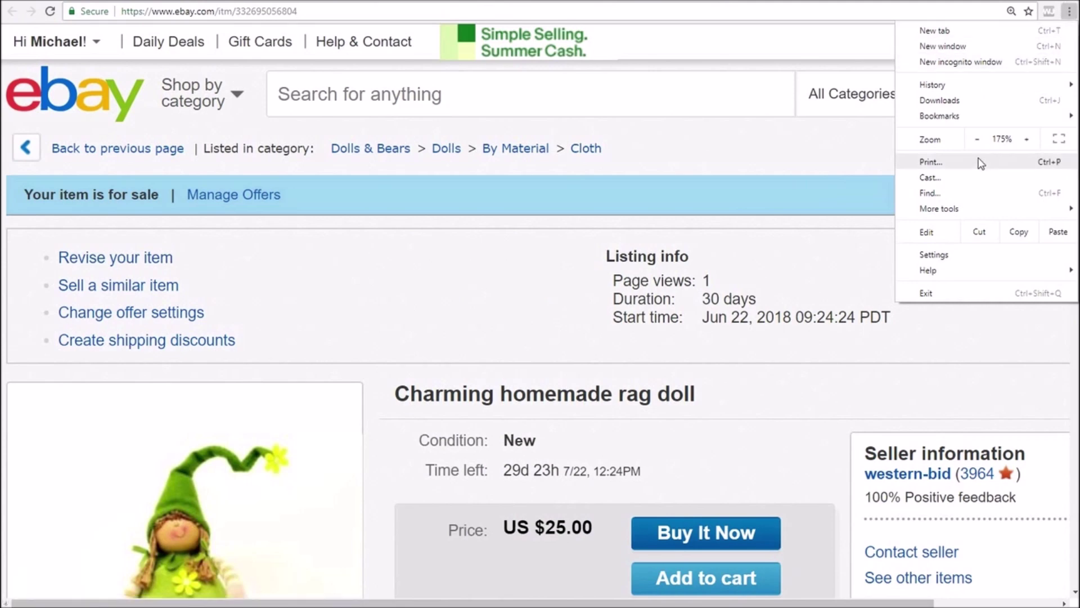
{"action": "left_click", "coordinate": [977, 139]}
{"action": "left_click", "coordinate": [978, 139]}
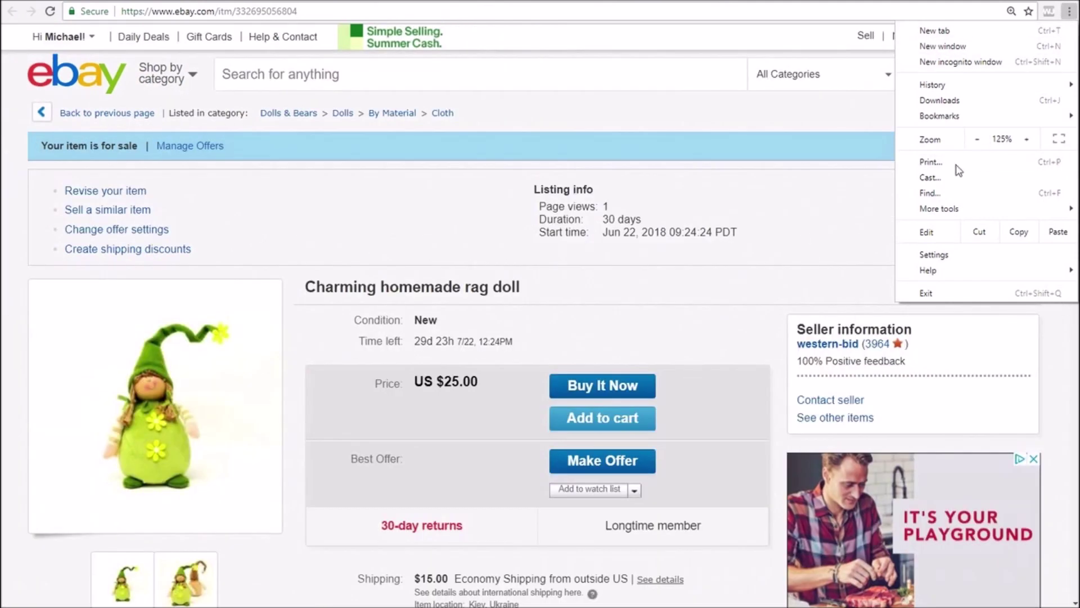
{"action": "left_click", "coordinate": [856, 204]}
{"action": "scroll", "coordinate": [849, 202], "scroll_direction": "down", "scroll_amount": 5}
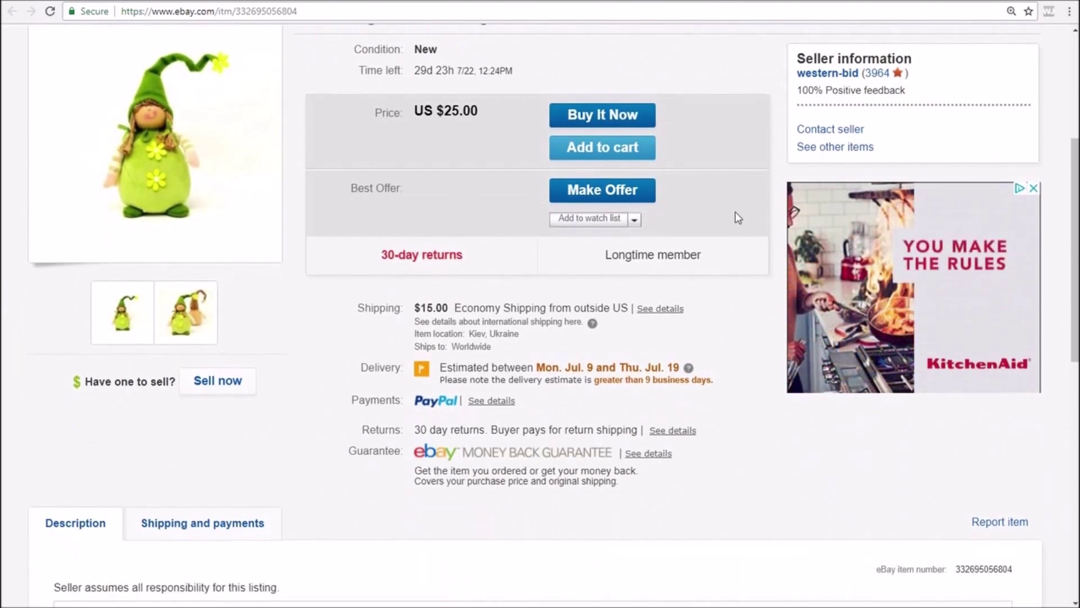
{"action": "scroll", "coordinate": [709, 224], "scroll_direction": "down", "scroll_amount": 2}
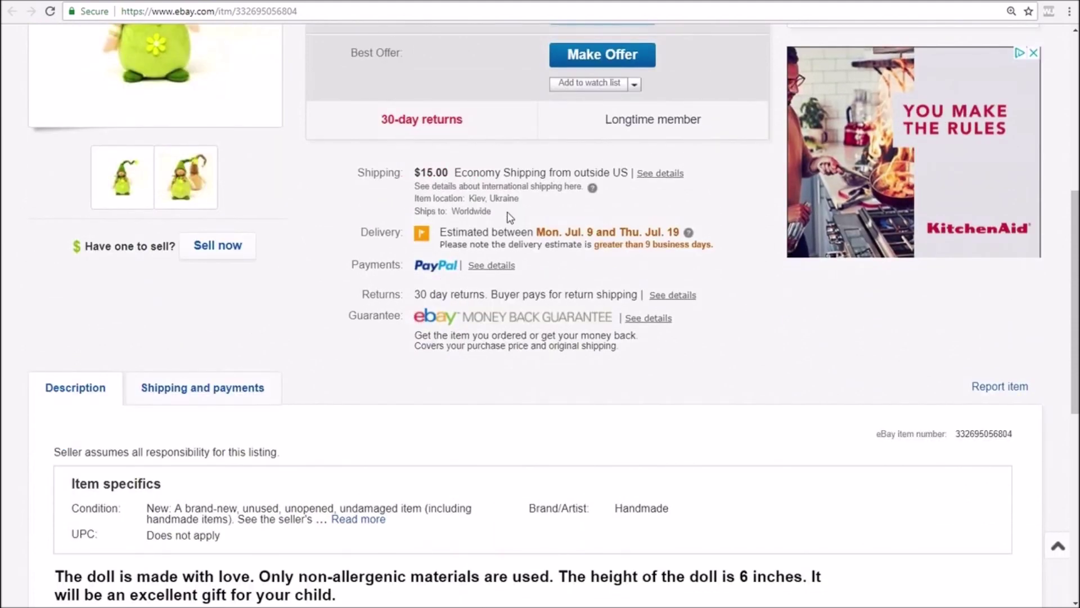